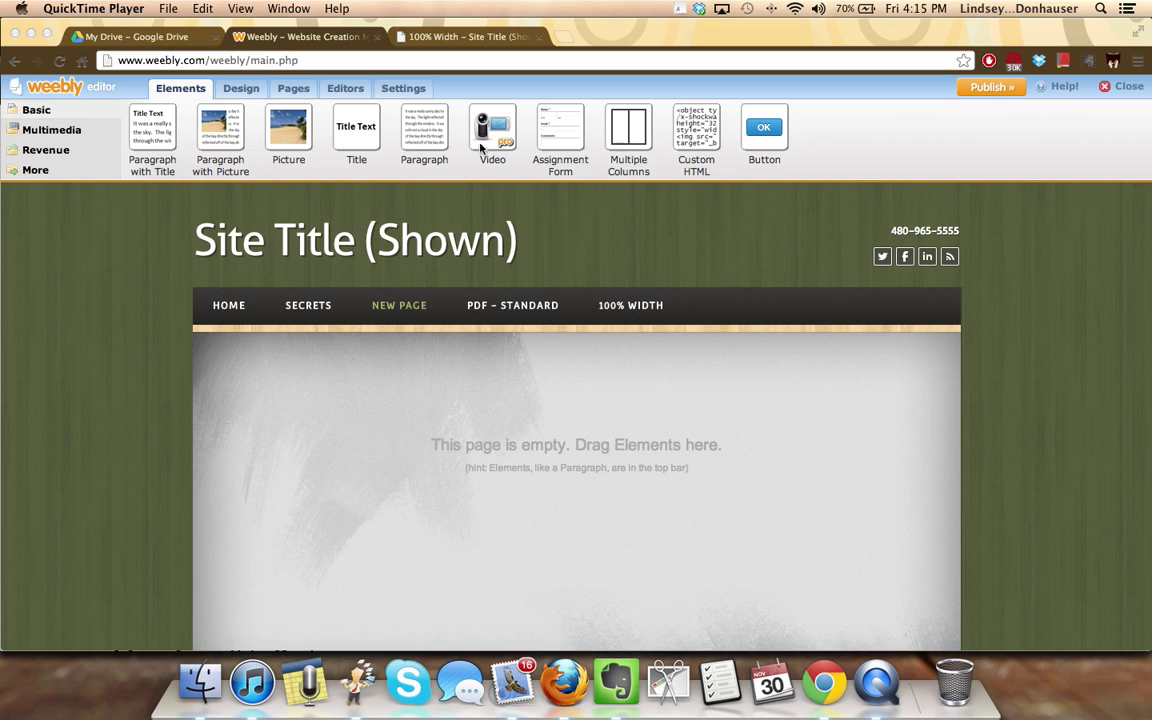
Switch to Google Drive and upload the Desktop's ePortfolio PDFs folder, converting documents to the corresponding Google Docs format.
{"action": "left_click", "coordinate": [172, 38]}
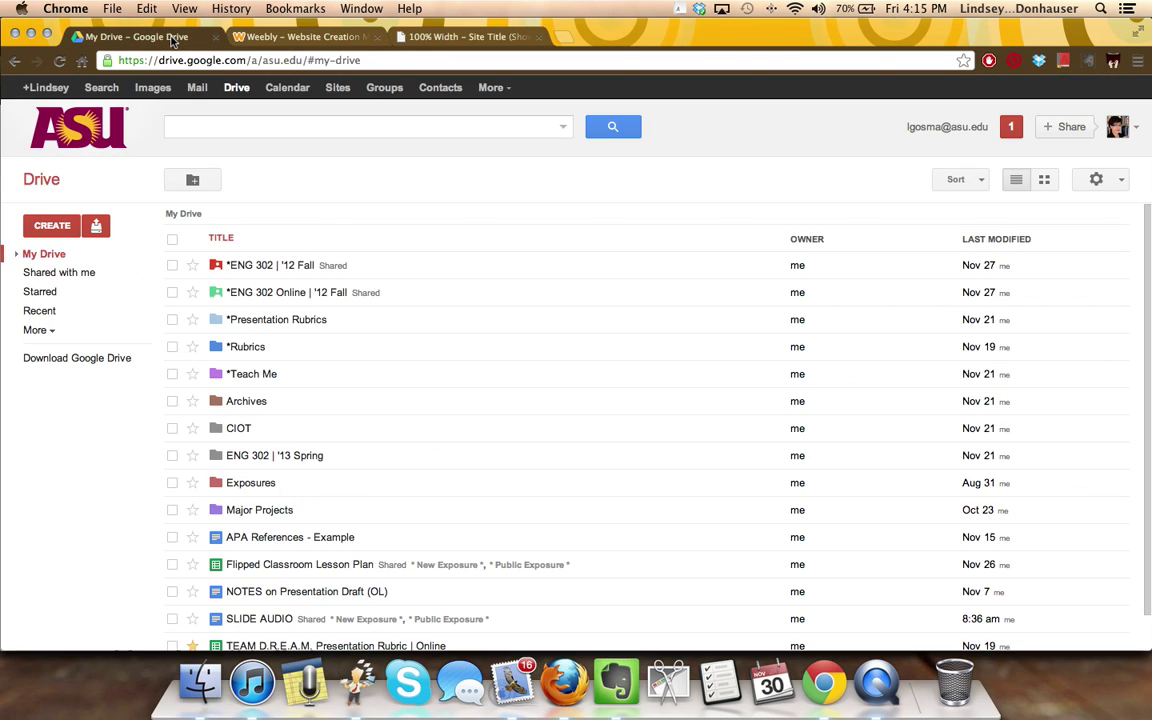
{"action": "left_click", "coordinate": [97, 228]}
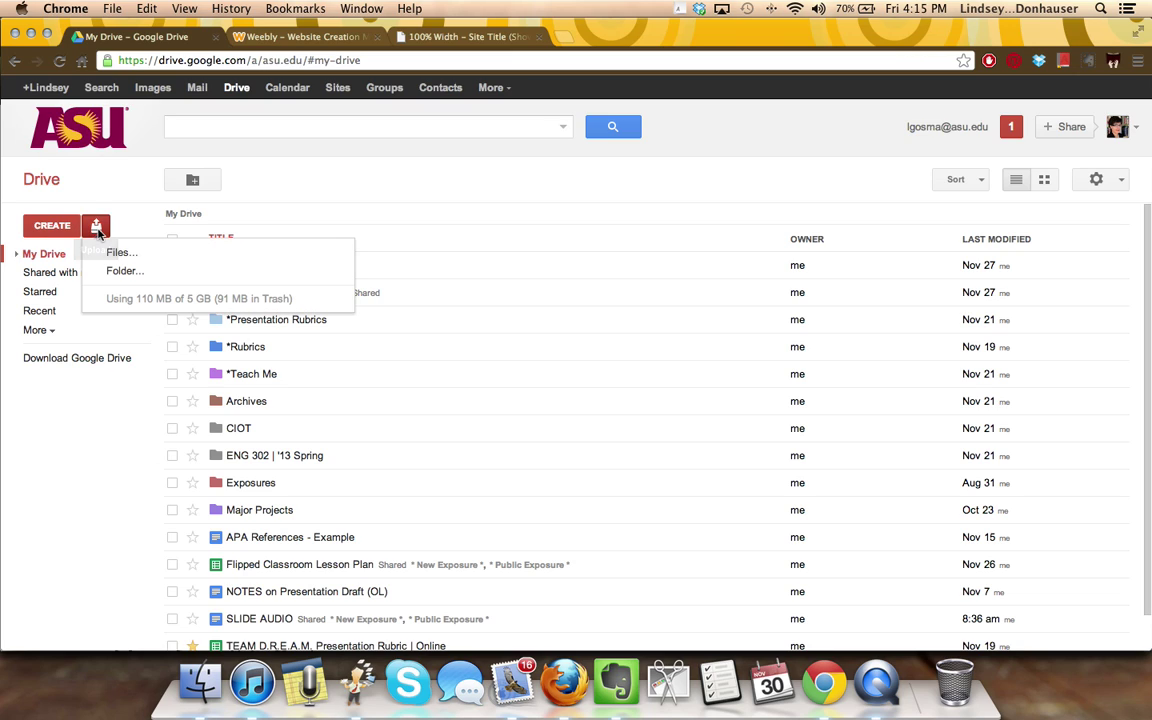
{"action": "left_click", "coordinate": [121, 273]}
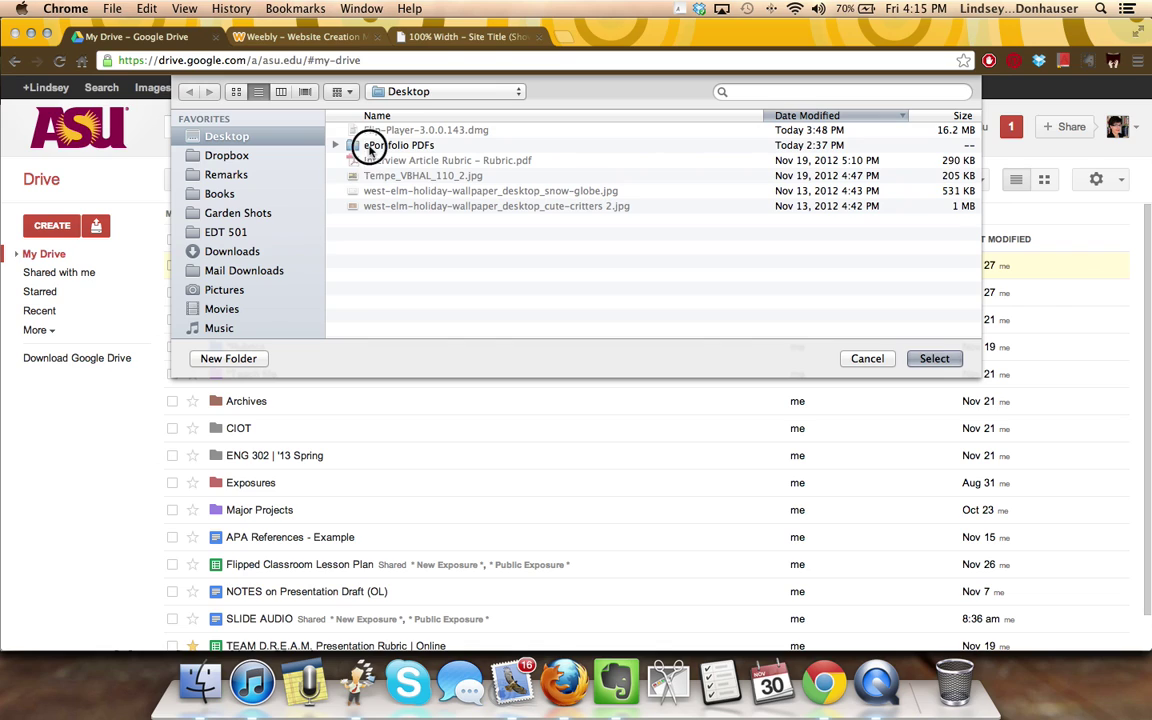
{"action": "left_click", "coordinate": [368, 147]}
{"action": "double_click", "coordinate": [368, 147]}
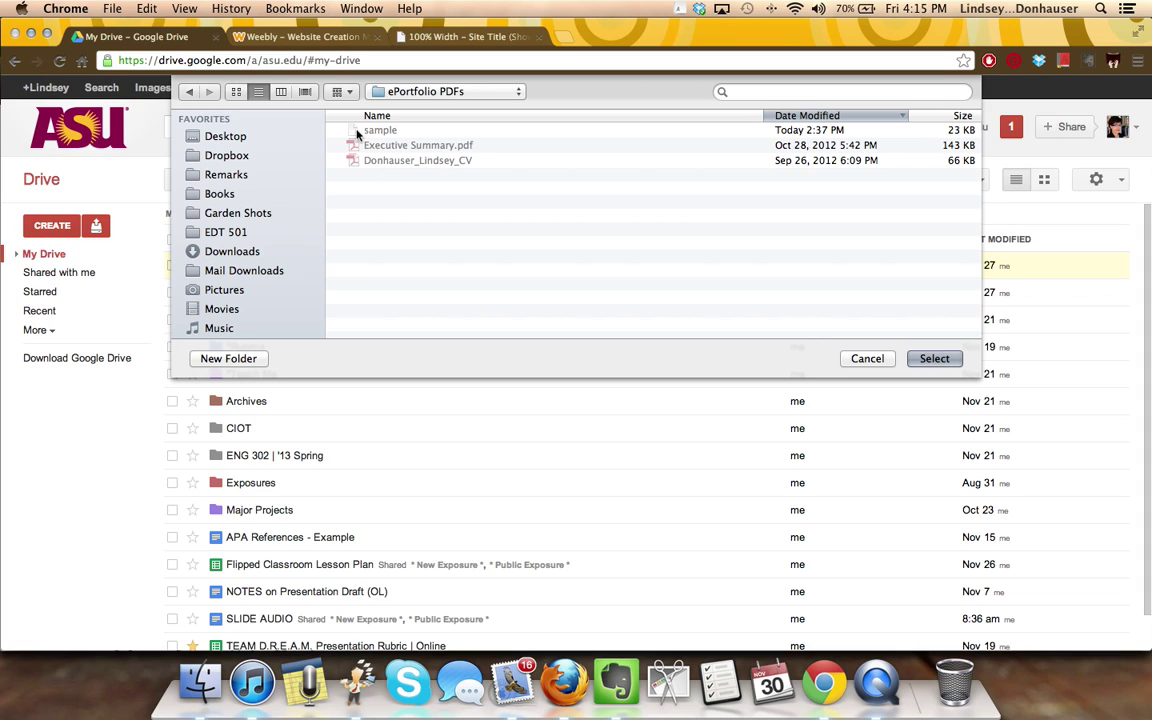
{"action": "left_click", "coordinate": [932, 358]}
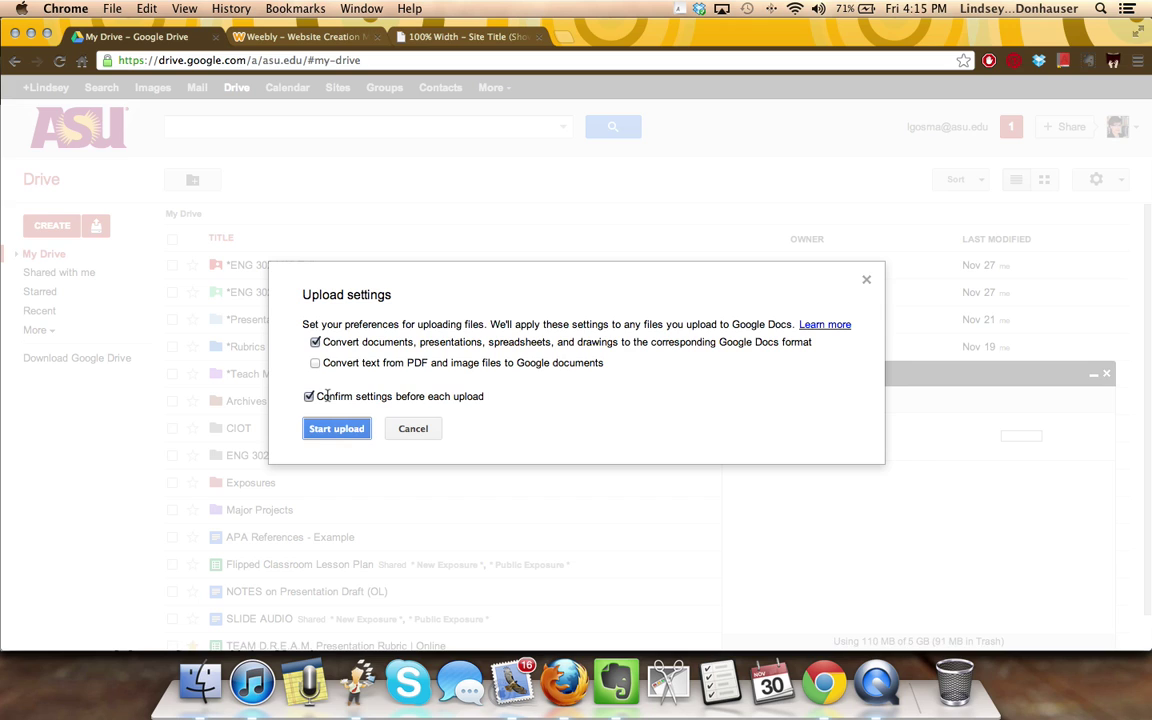
{"action": "left_click", "coordinate": [338, 429]}
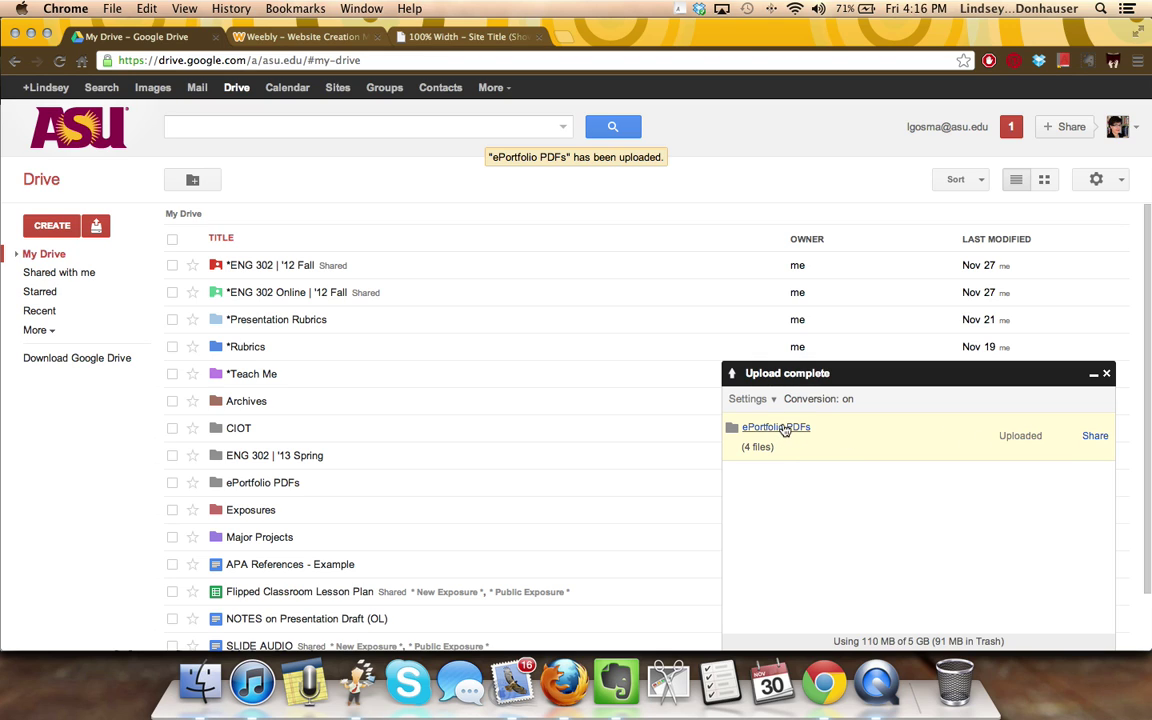
Open the uploaded ePortfolio PDFs folder and remove the .DS_Store file from it.
{"action": "left_click", "coordinate": [783, 428]}
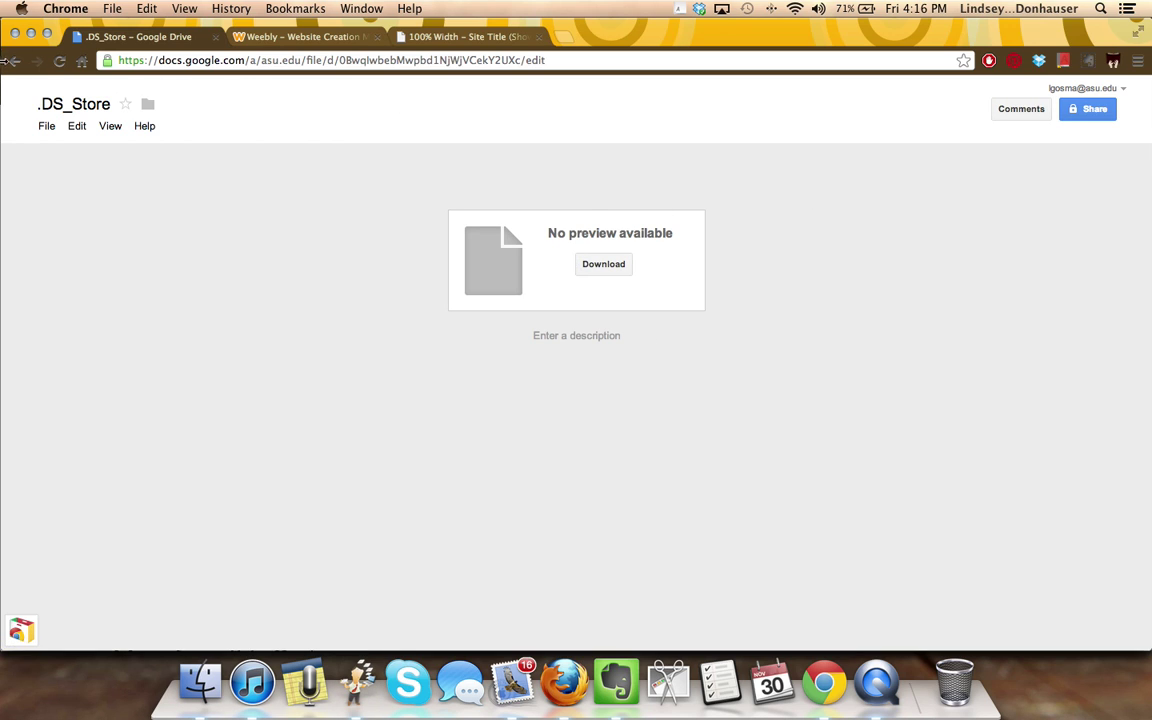
{"action": "left_click", "coordinate": [12, 61]}
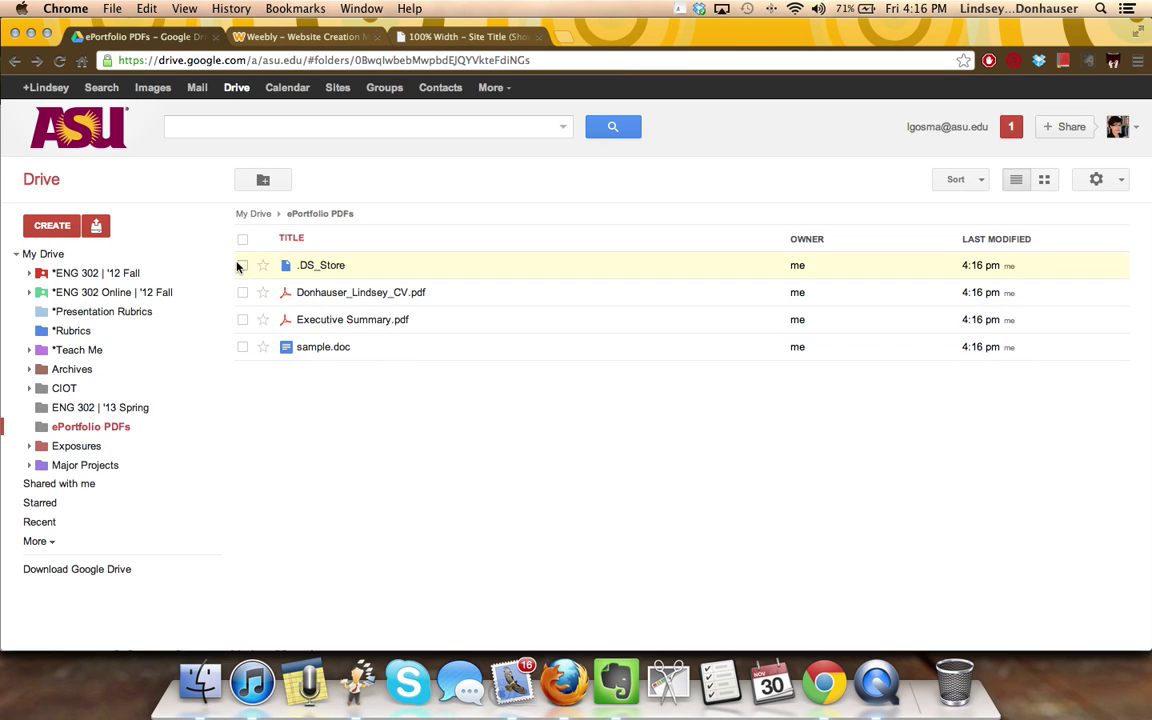
{"action": "left_click", "coordinate": [242, 265]}
{"action": "left_click", "coordinate": [384, 183]}
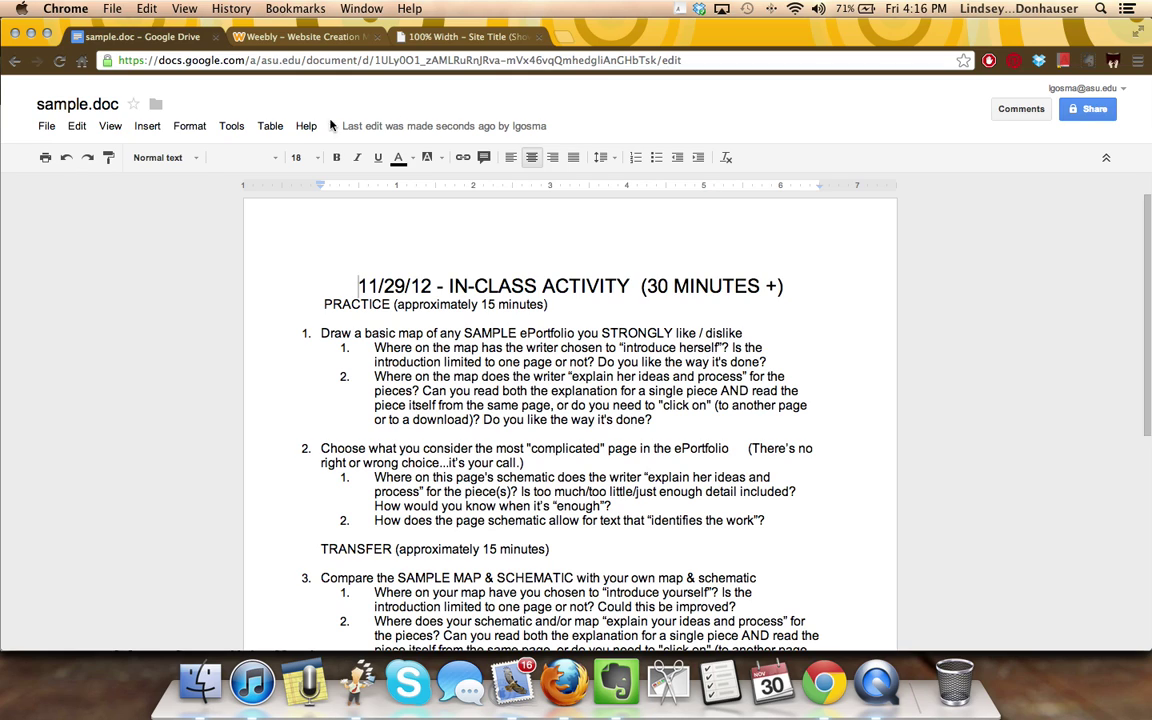
Publish sample.doc to the web with automatic republishing and without requiring viewers to sign in.
{"action": "left_click", "coordinate": [49, 128]}
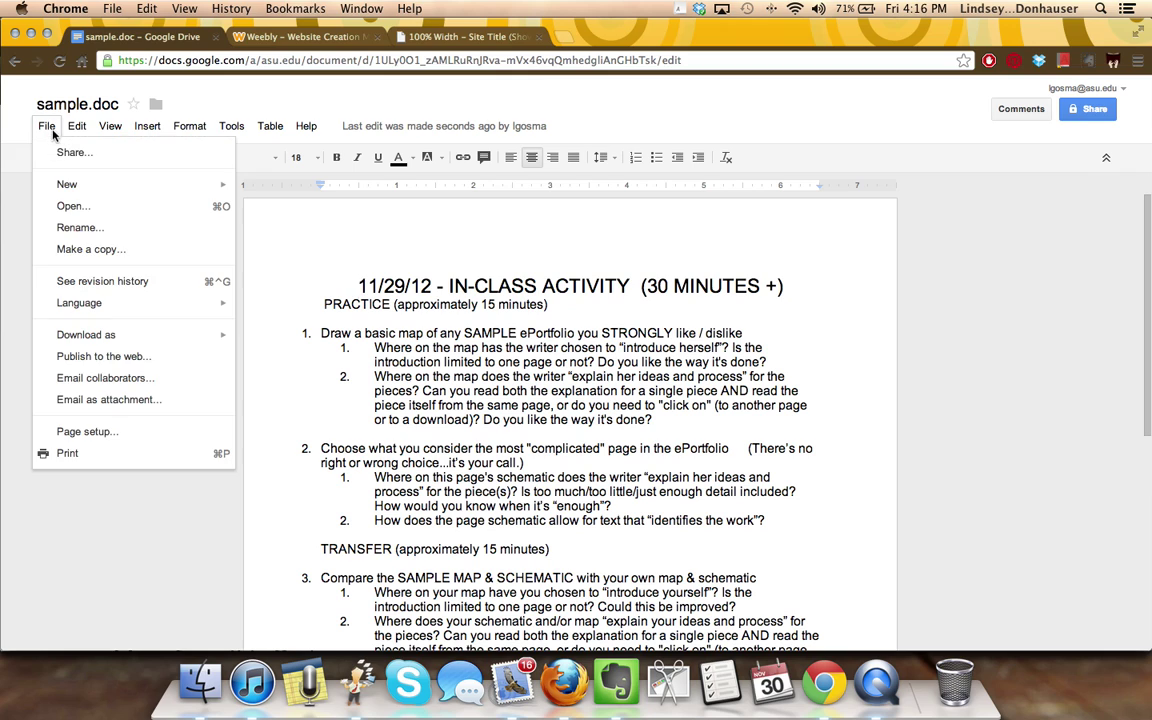
{"action": "left_click", "coordinate": [145, 356]}
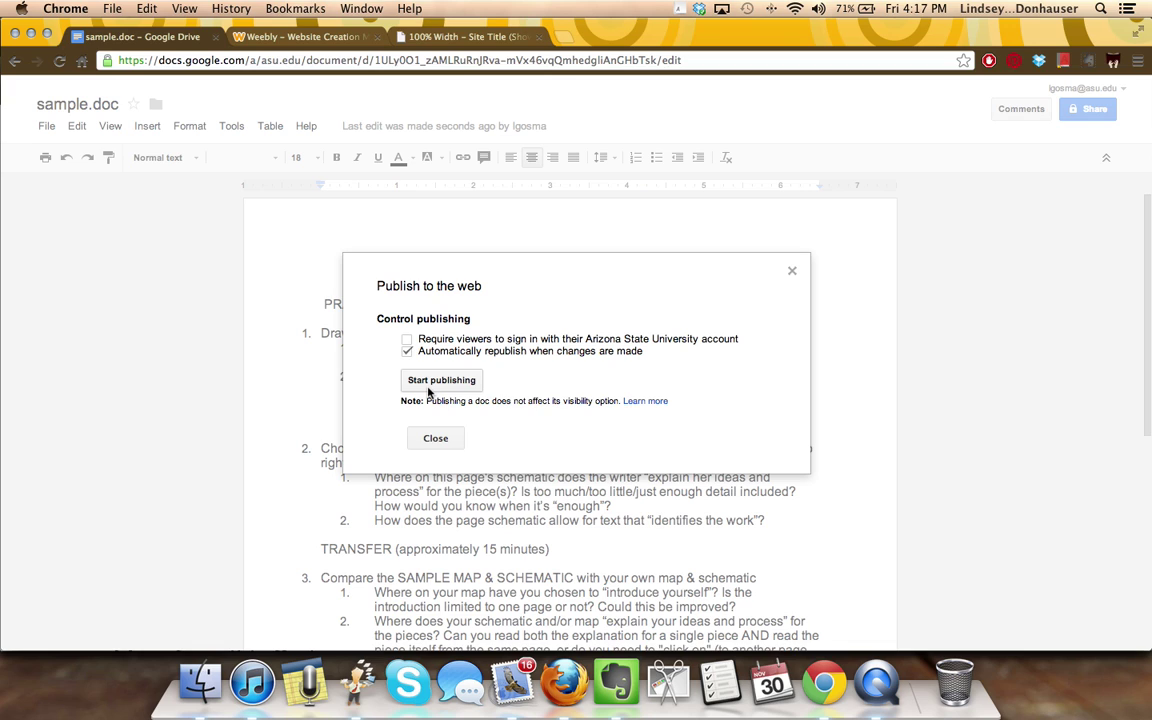
{"action": "left_click", "coordinate": [432, 386]}
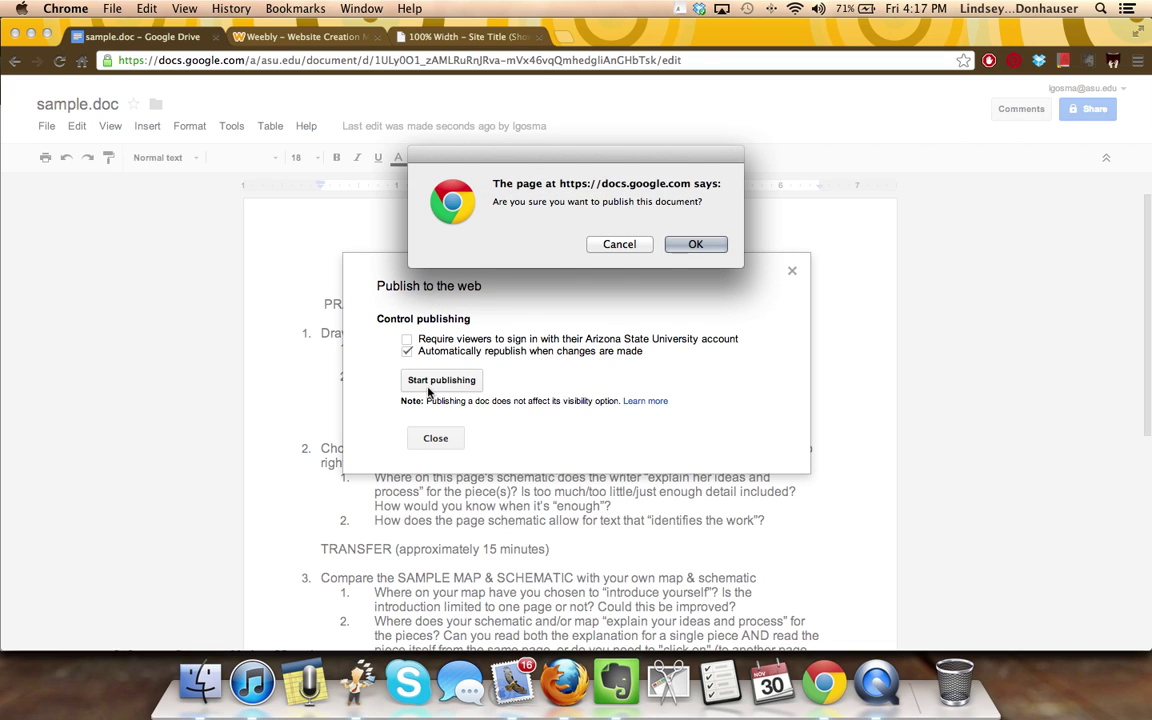
{"action": "left_click", "coordinate": [697, 244]}
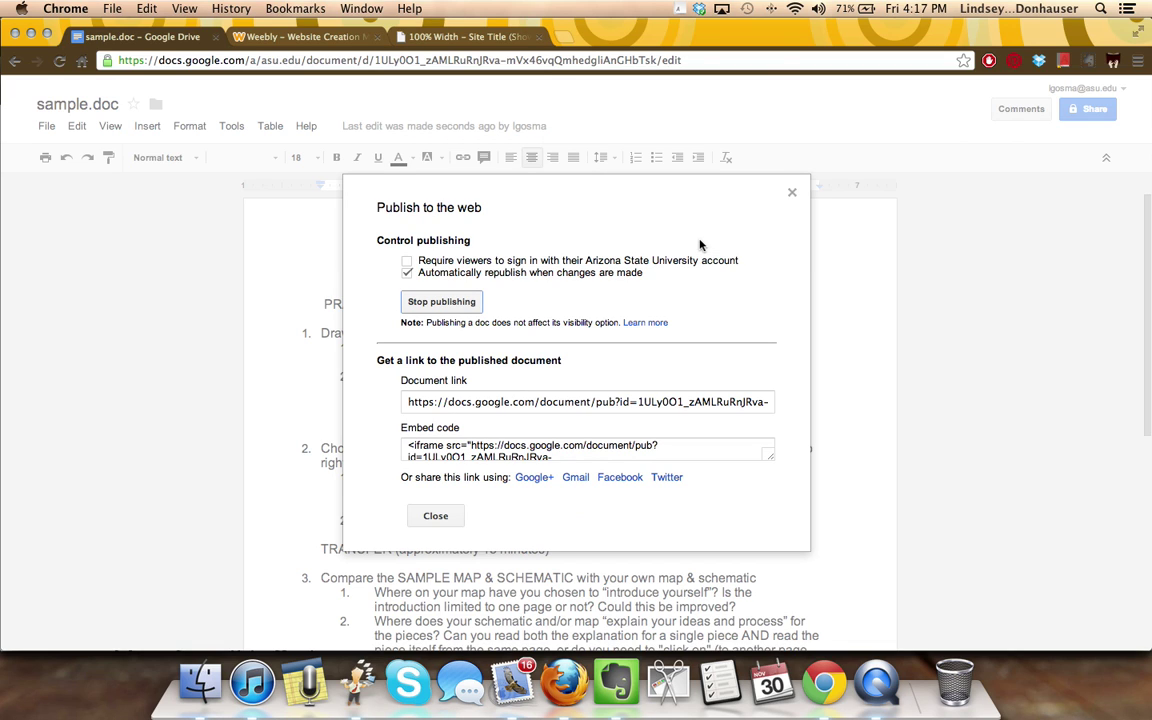
Copy the embed code of the published sample.doc.
{"action": "left_click", "coordinate": [493, 452]}
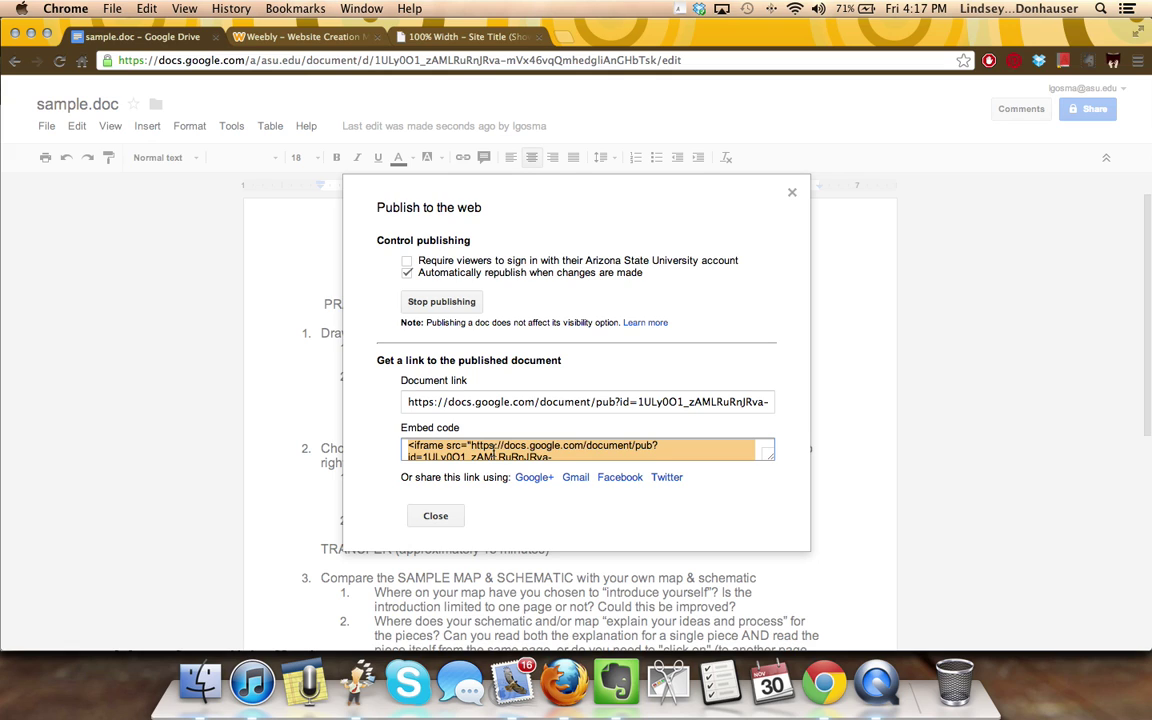
{"action": "right_click", "coordinate": [493, 452]}
{"action": "left_click", "coordinate": [507, 312]}
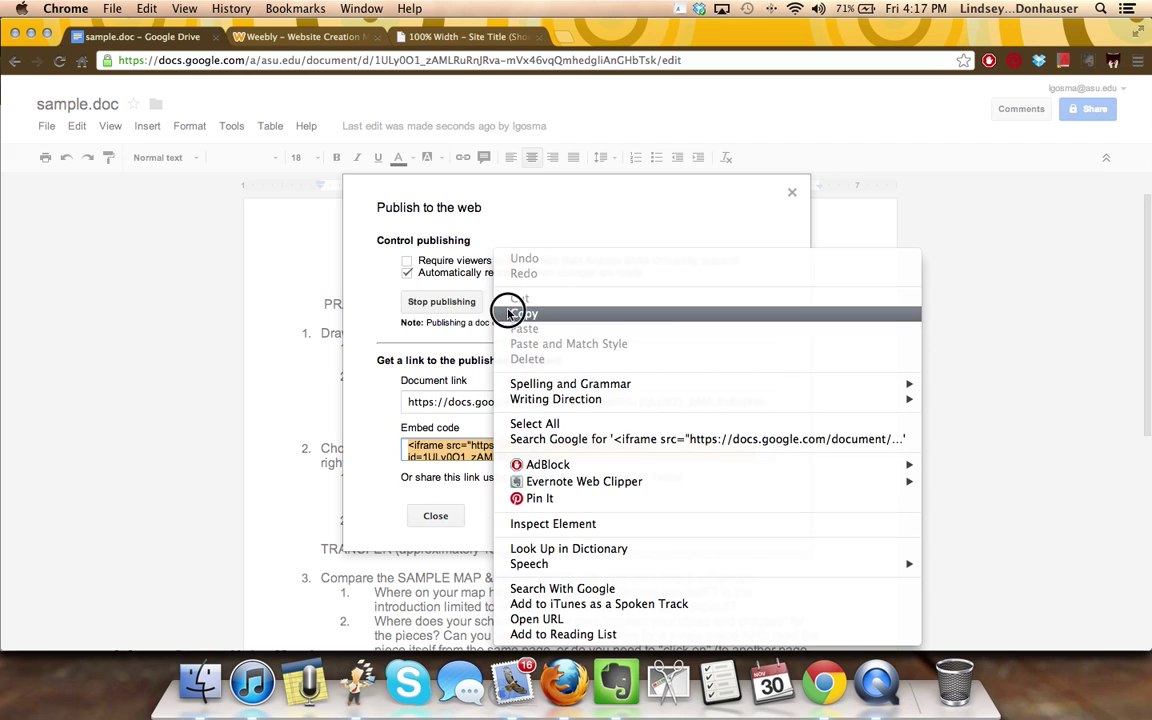
Switch to the Weebly editor, add a Custom HTML element to the empty New Page and paste the copied iframe embed code into it.
{"action": "left_click", "coordinate": [270, 36]}
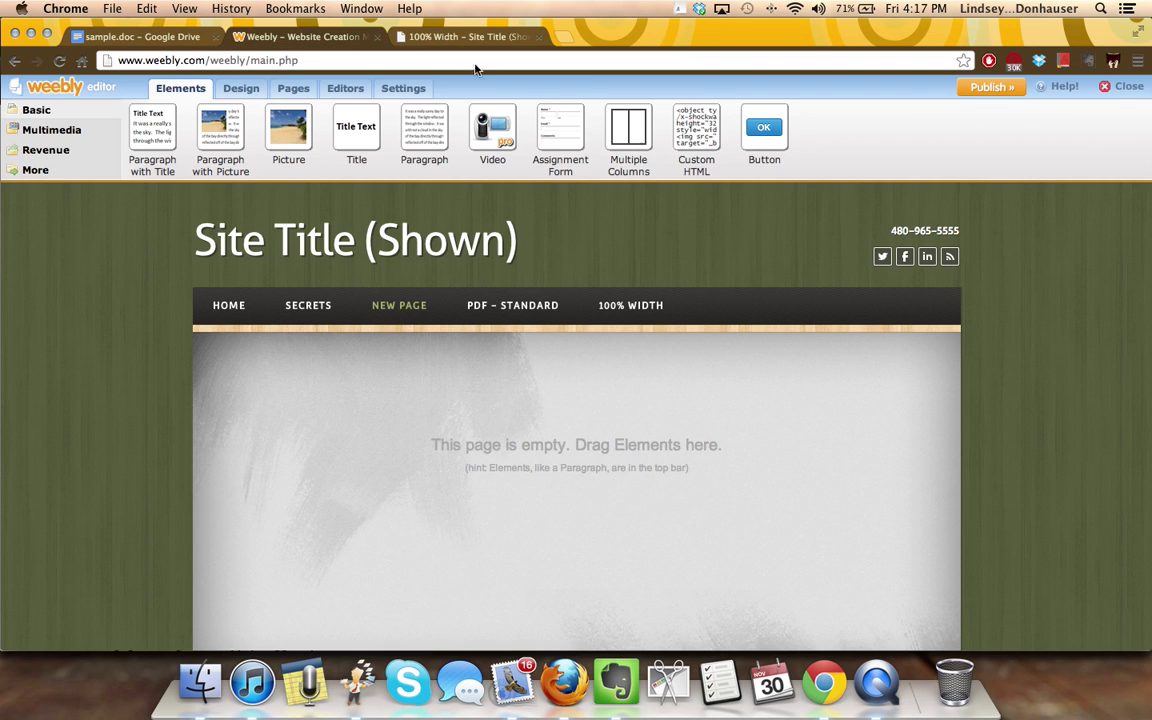
{"action": "left_click_drag", "start_coordinate": [697, 138], "coordinate": [665, 468]}
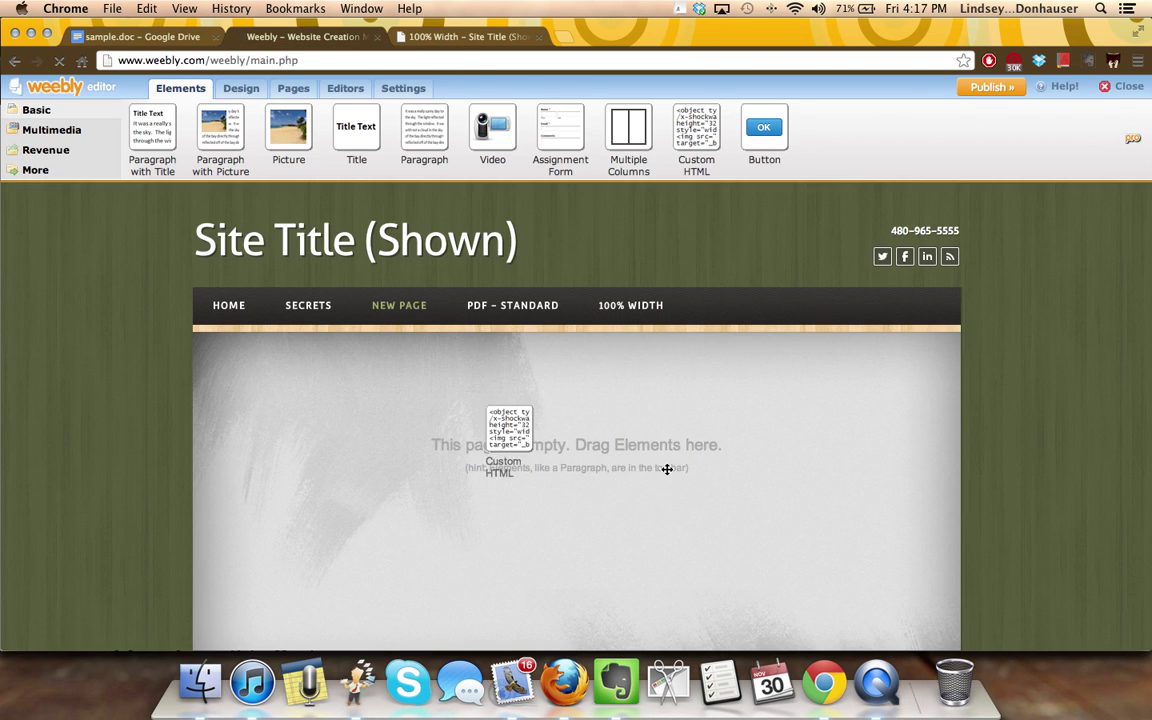
{"action": "right_click", "coordinate": [362, 376]}
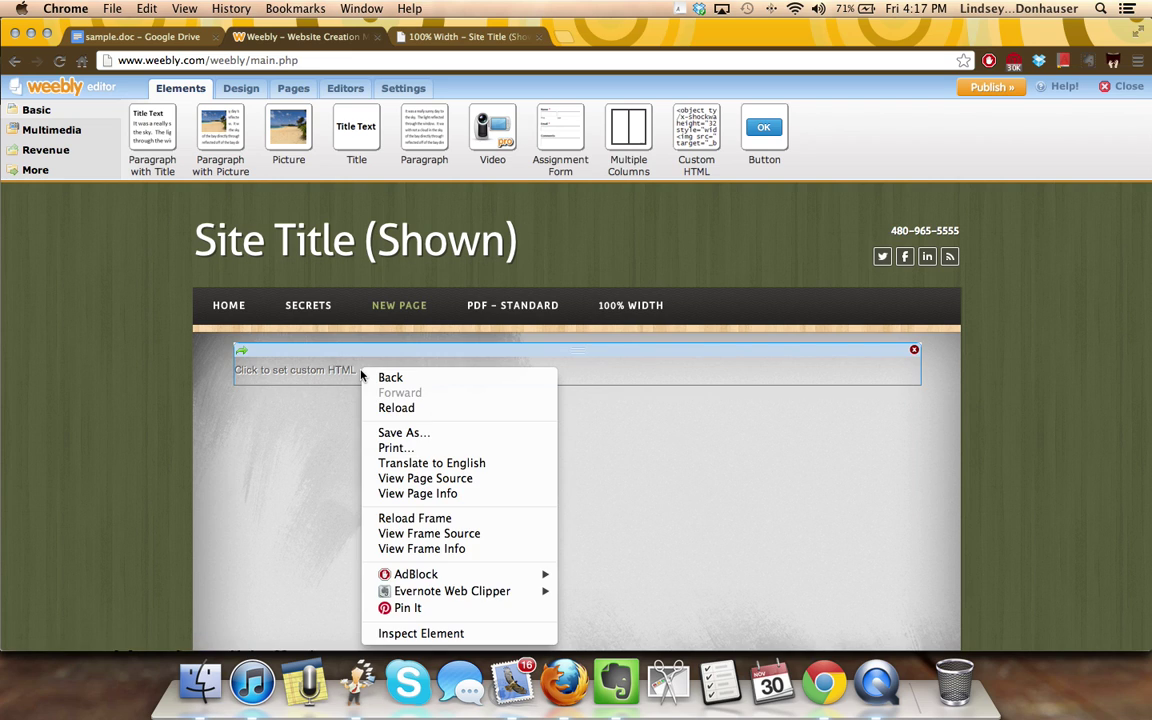
{"action": "left_click", "coordinate": [296, 368]}
{"action": "left_click", "coordinate": [295, 369]}
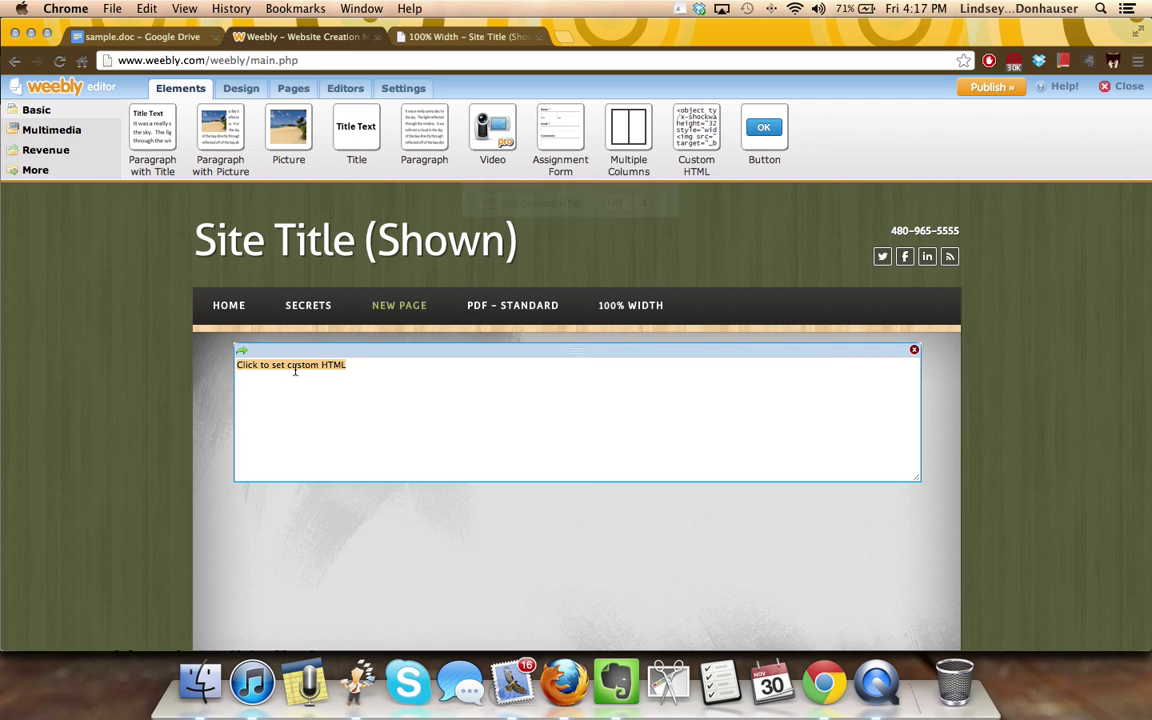
{"action": "right_click", "coordinate": [295, 370]}
{"action": "left_click", "coordinate": [285, 343]}
{"action": "key", "text": "super+v"}
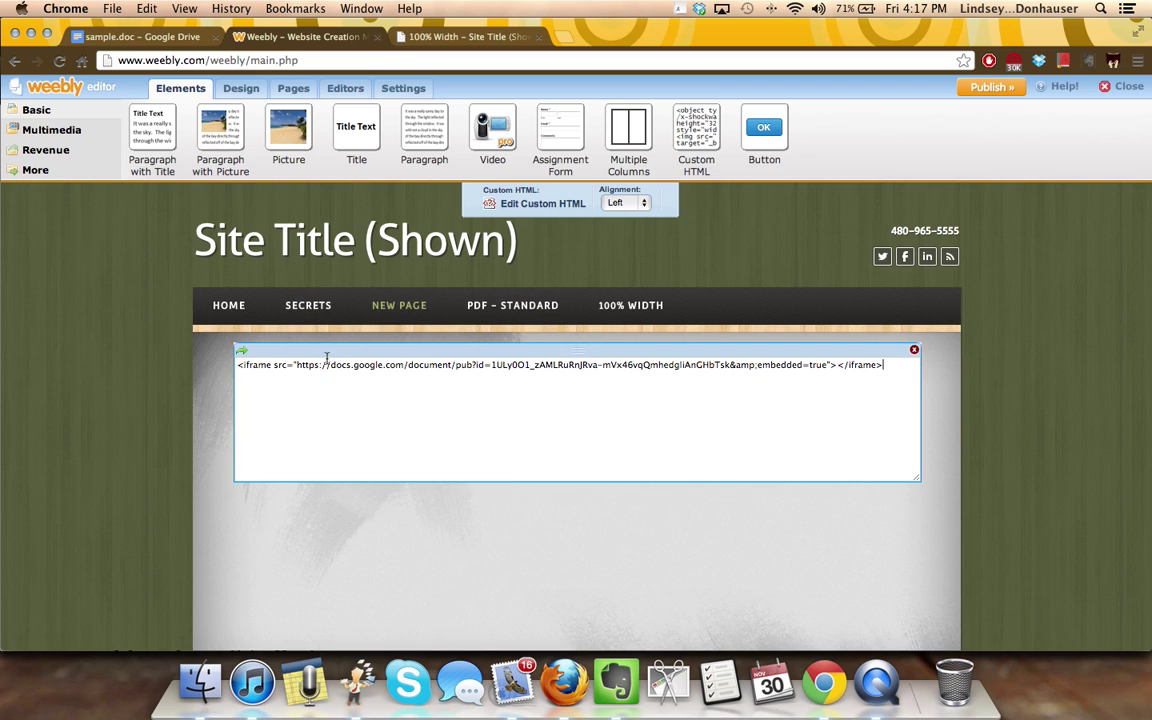
{"action": "left_click", "coordinate": [930, 385]}
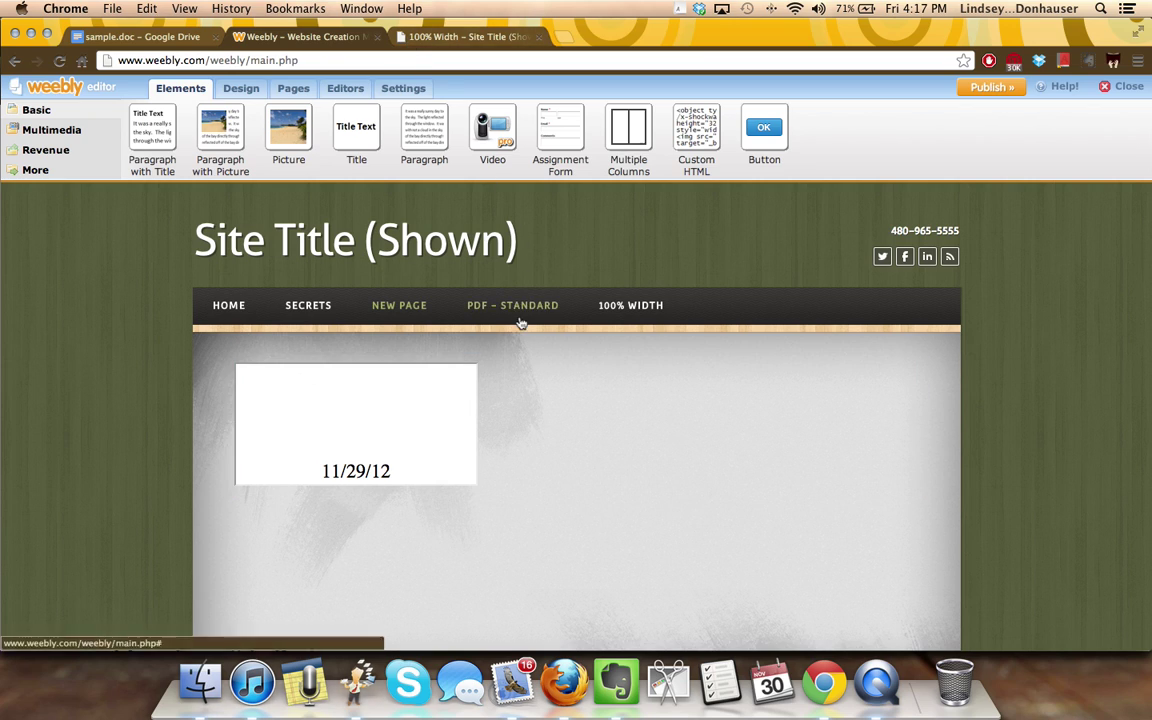
On the published site, compare how the embedded documents display on the PDF – Standard and 100% Width pages.
{"action": "left_click", "coordinate": [465, 36]}
{"action": "left_click", "coordinate": [505, 200]}
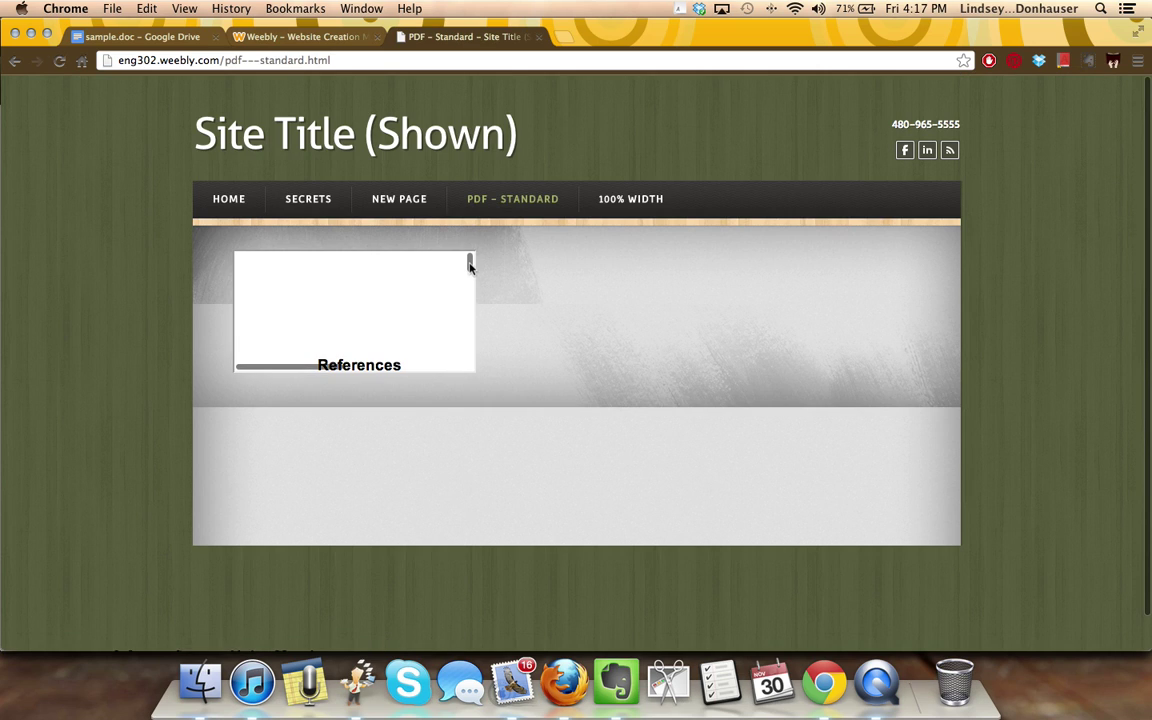
{"action": "left_click_drag", "start_coordinate": [469, 265], "coordinate": [476, 339]}
{"action": "left_click_drag", "start_coordinate": [336, 371], "coordinate": [283, 366]}
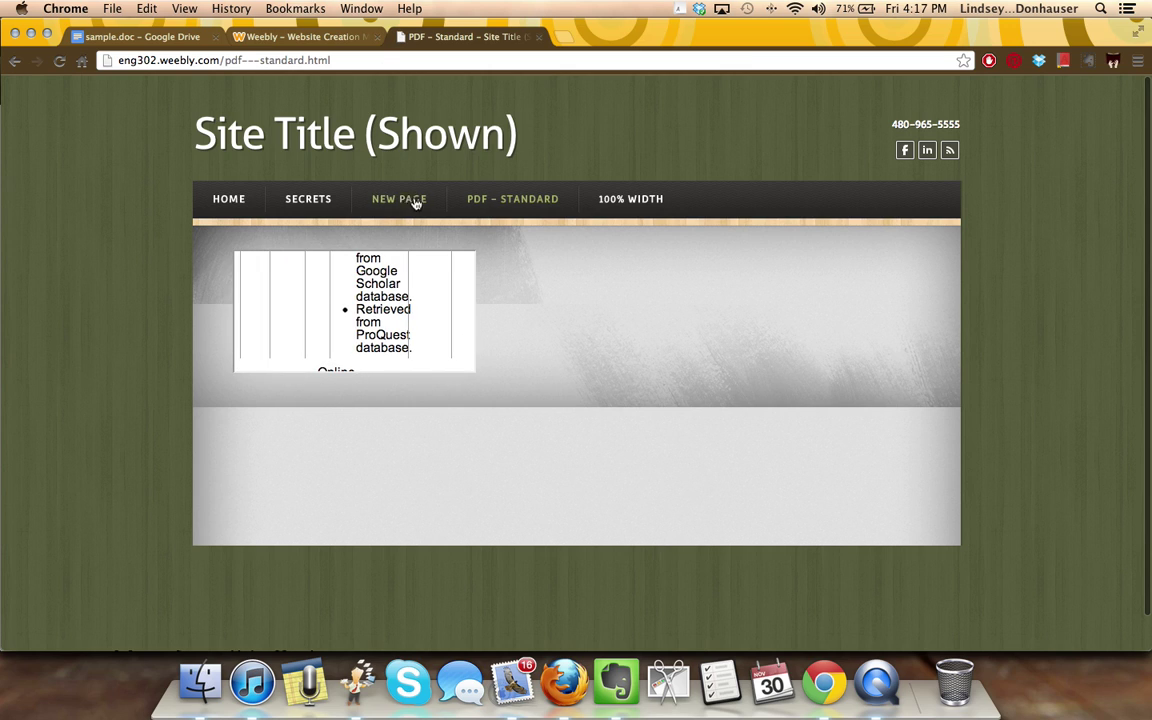
{"action": "left_click", "coordinate": [617, 199]}
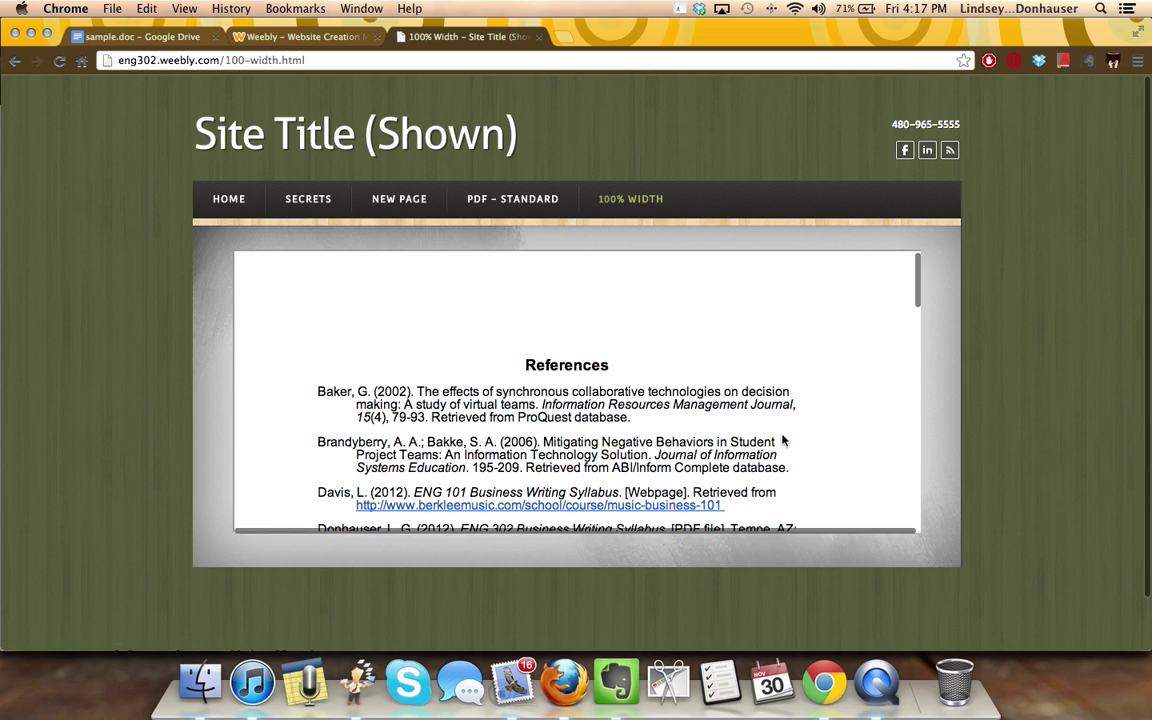
{"action": "scroll", "coordinate": [785, 437], "scroll_direction": "down", "scroll_amount": 10}
{"action": "scroll", "coordinate": [785, 437], "scroll_direction": "down", "scroll_amount": 10}
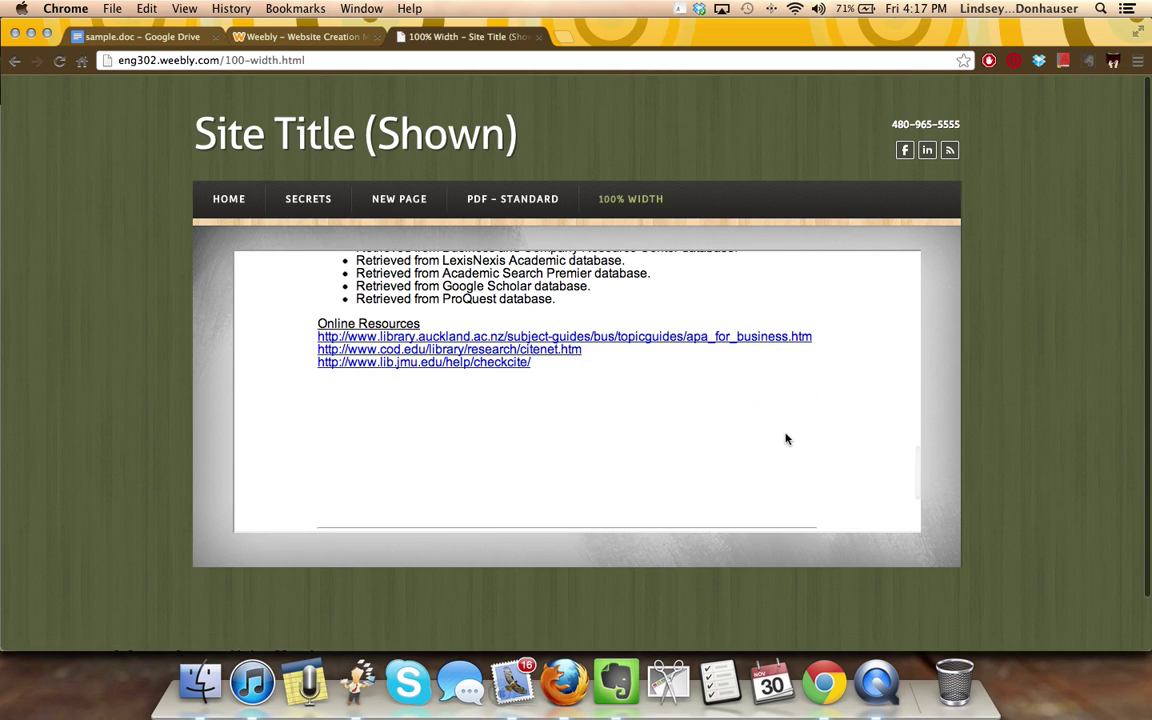
{"action": "scroll", "coordinate": [785, 437], "scroll_direction": "up", "scroll_amount": 20}
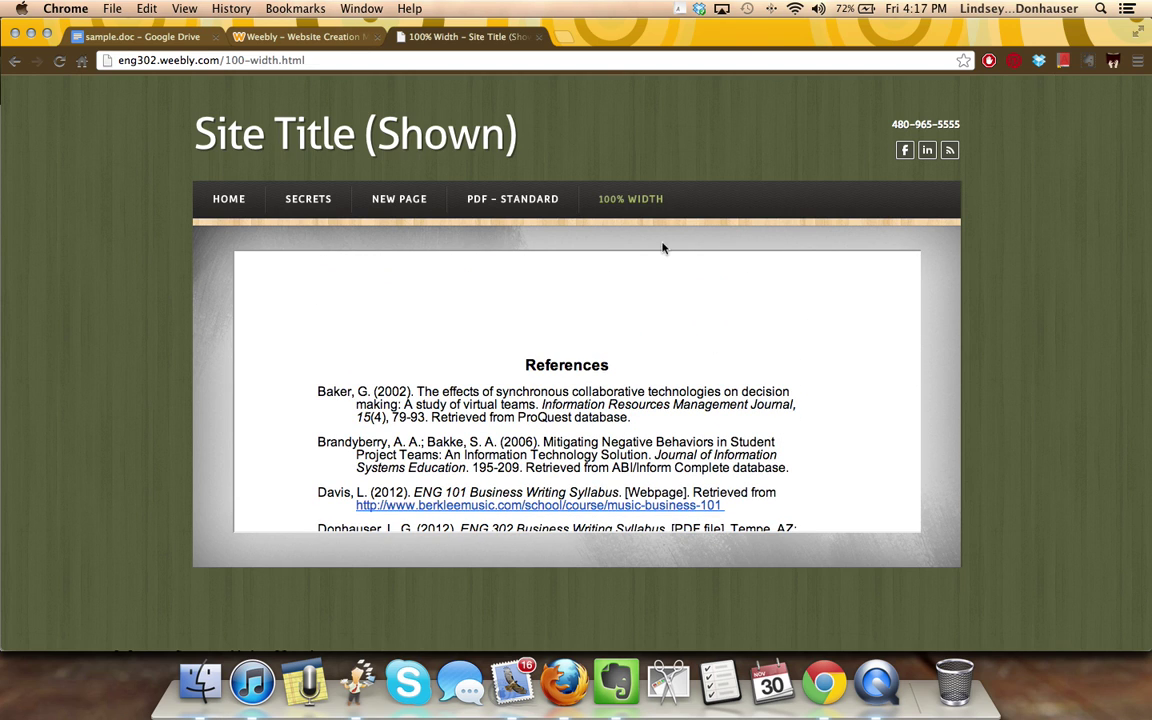
Return to the Weebly editor and examine the custom HTML embed code on the 100% Width page.
{"action": "left_click", "coordinate": [322, 40]}
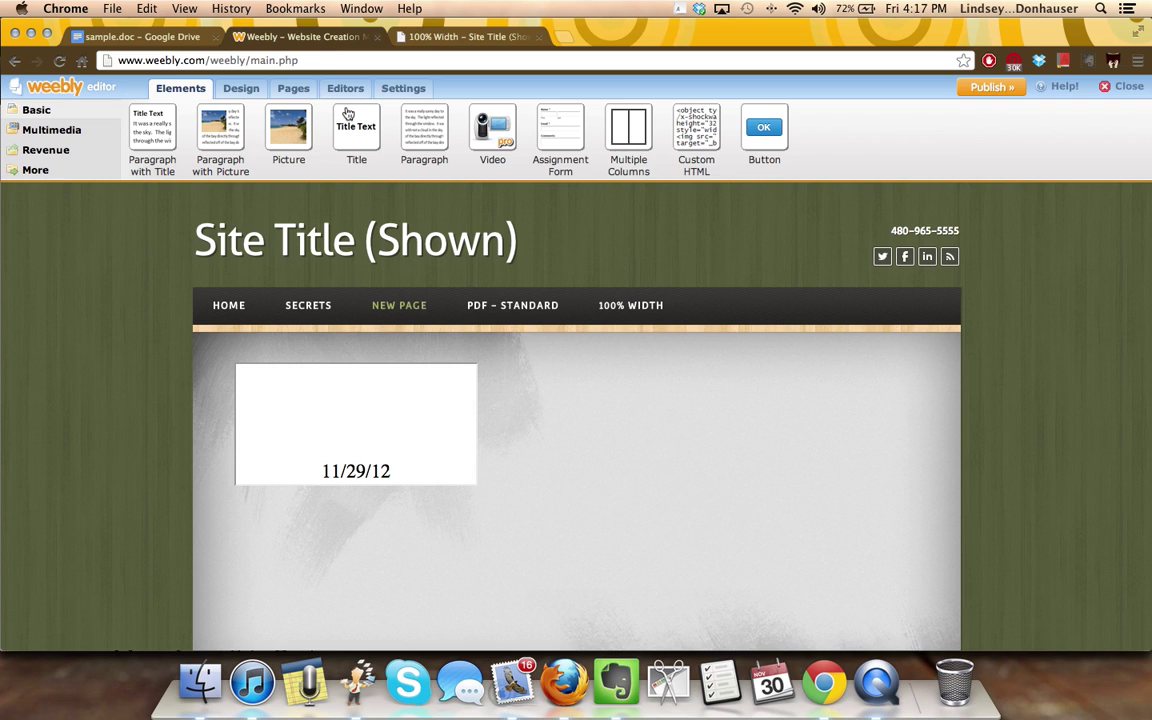
{"action": "left_click", "coordinate": [607, 308]}
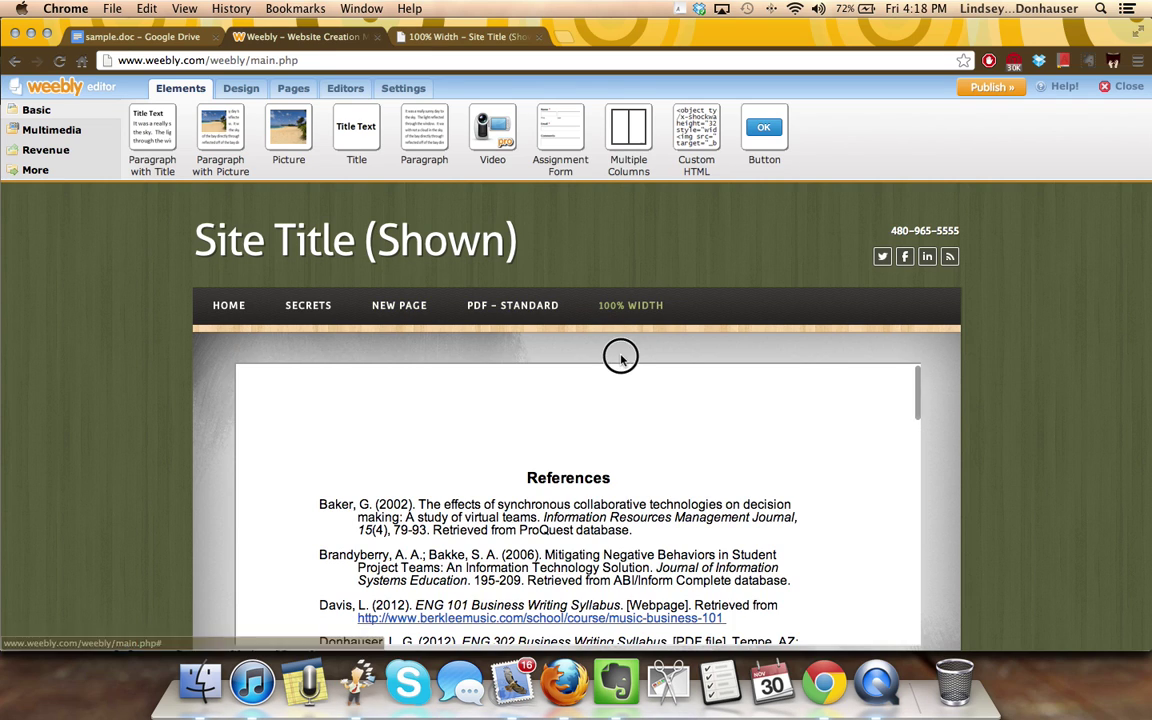
{"action": "left_click", "coordinate": [619, 364]}
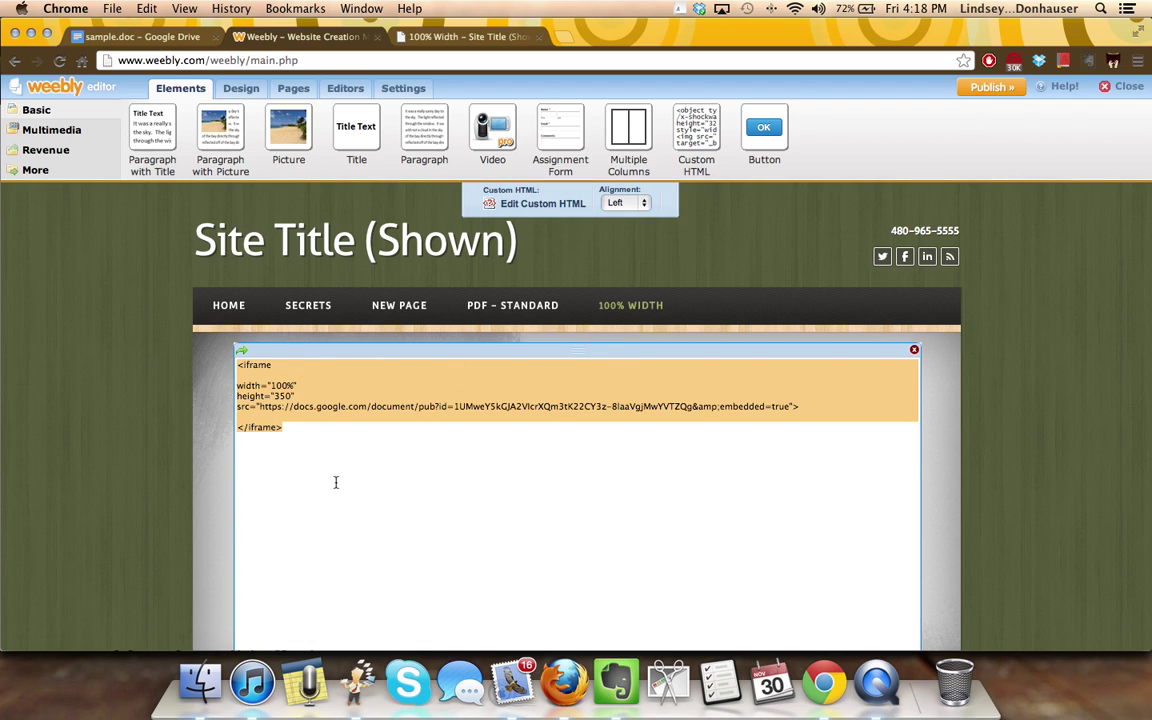
{"action": "left_click", "coordinate": [305, 442]}
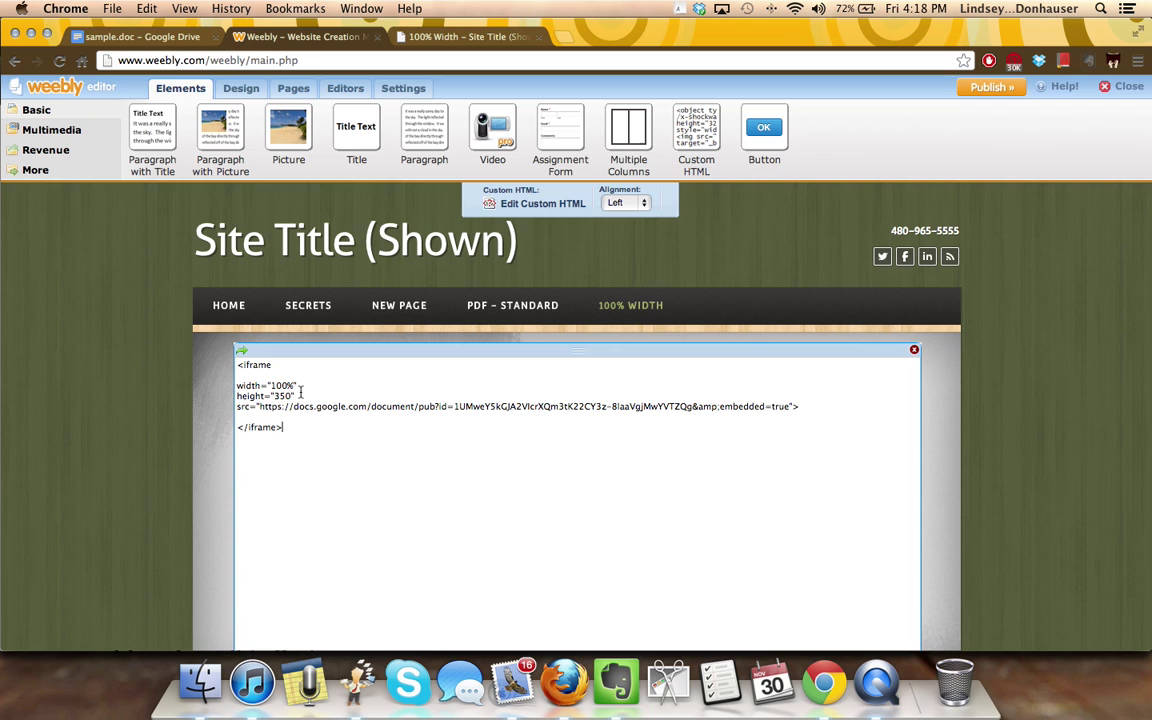
Open New Page and add width="100%" and height="500" before the src attribute in the custom HTML iframe code.
{"action": "left_click", "coordinate": [412, 314]}
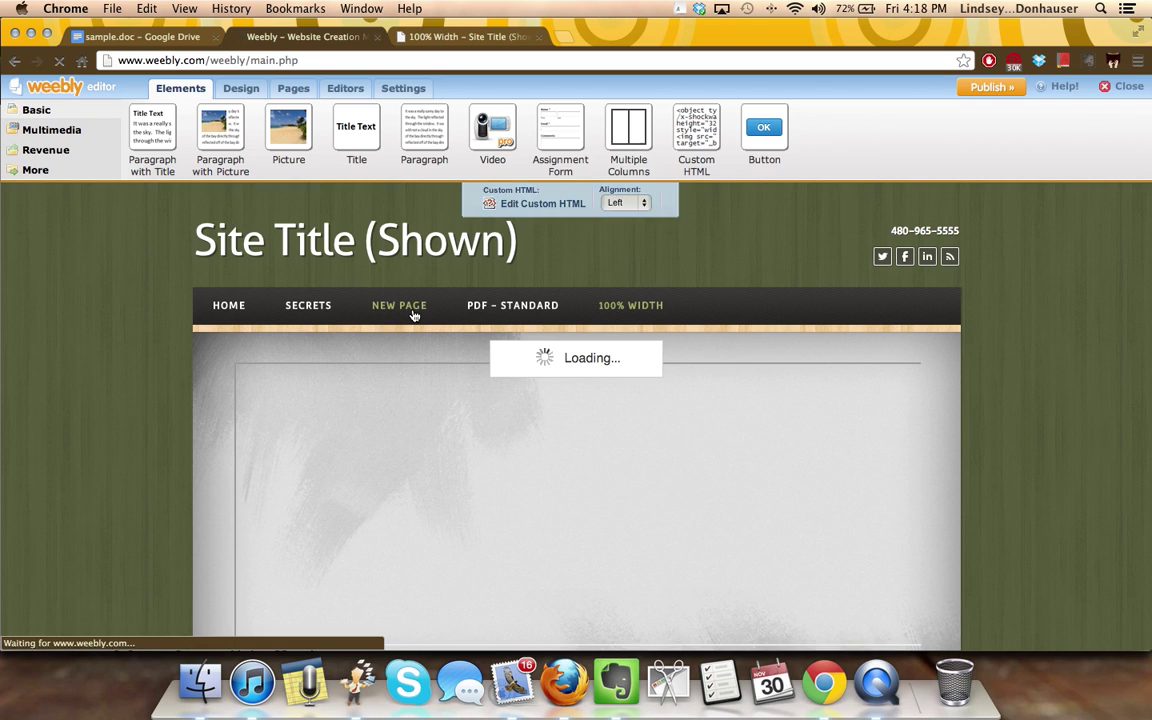
{"action": "left_click", "coordinate": [455, 360]}
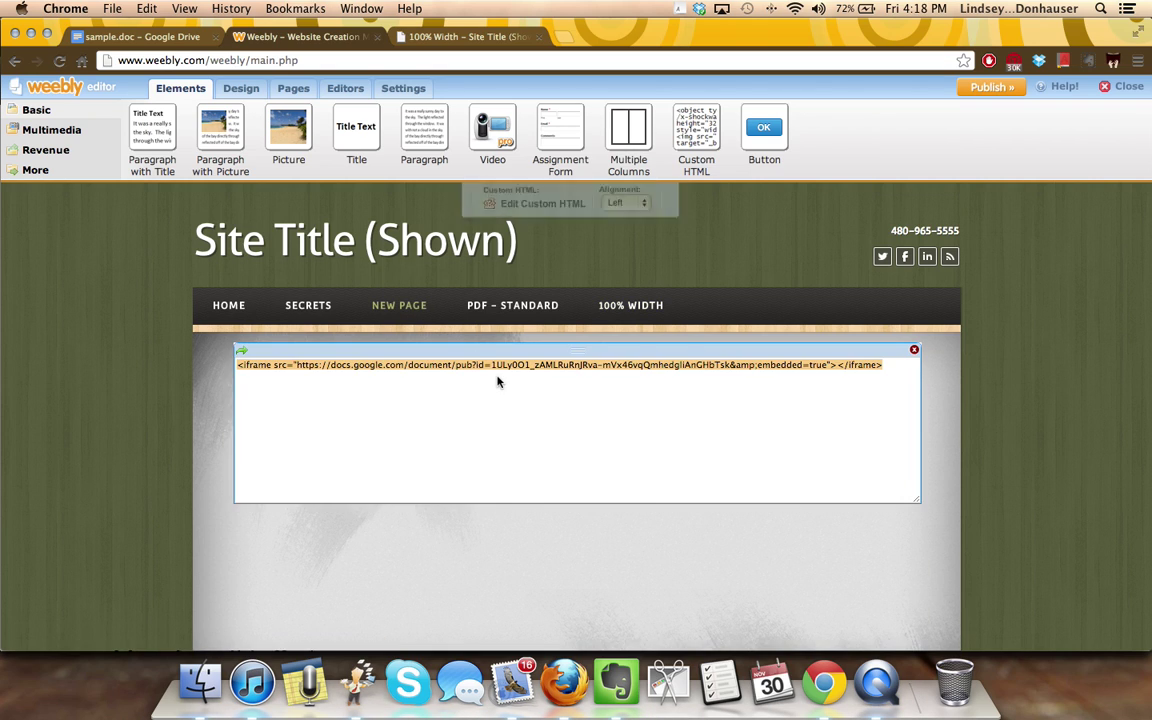
{"action": "left_click", "coordinate": [378, 376]}
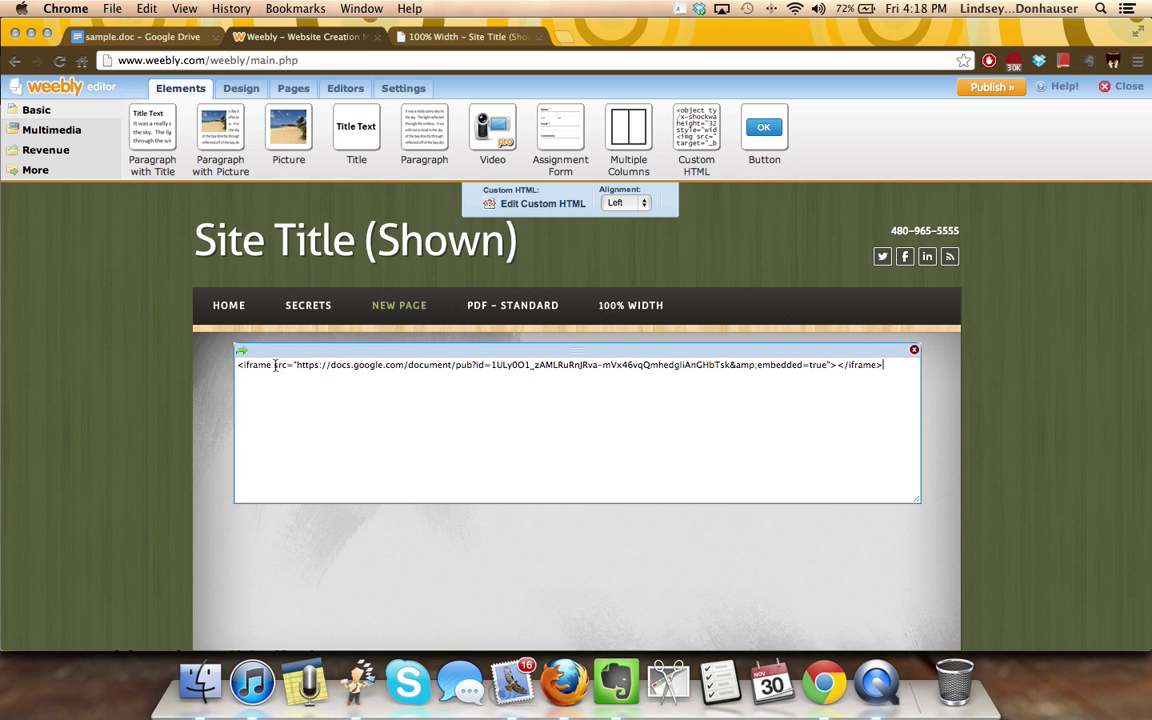
{"action": "left_click", "coordinate": [273, 364]}
{"action": "key", "text": "Return"}
{"action": "key", "text": "Return"}
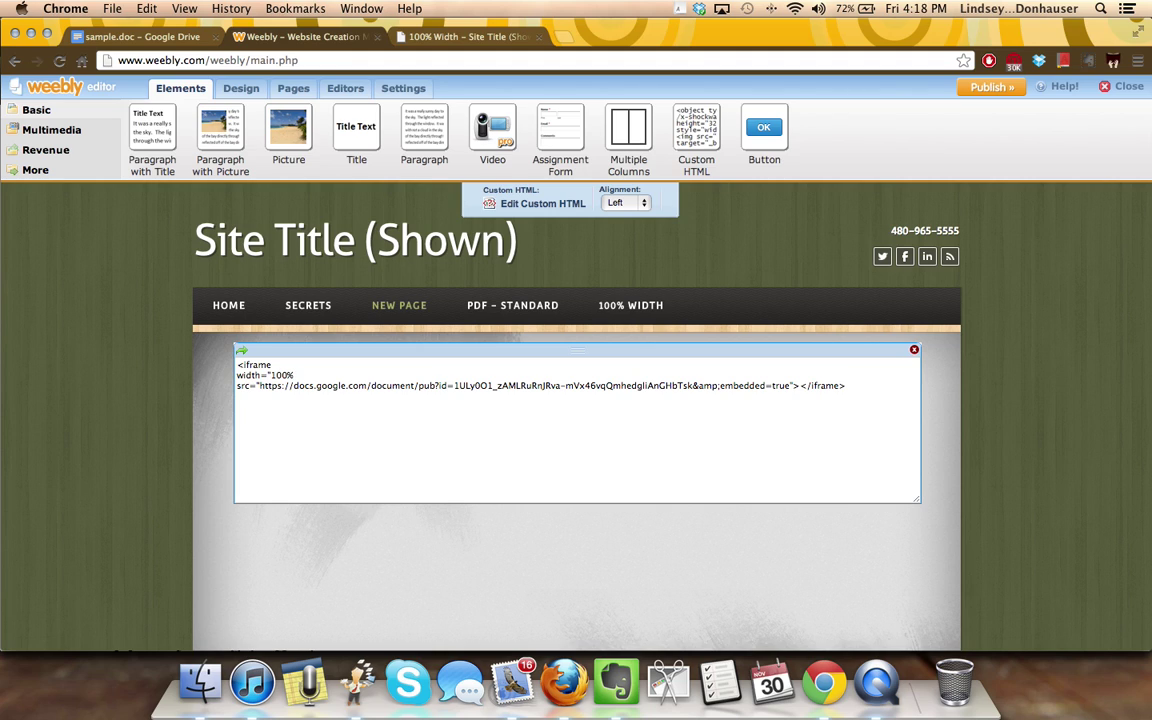
{"action": "key", "text": "Return"}
{"action": "type", "text": "h"}
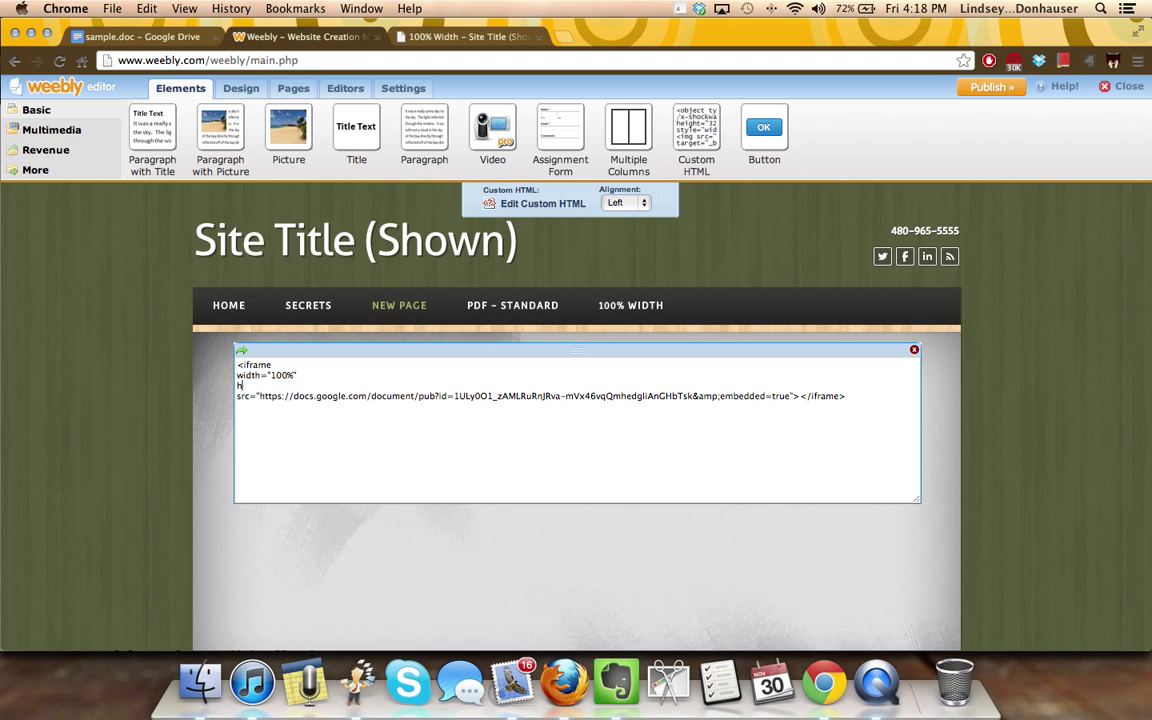
{"action": "type", "text": "eight=\"500\""}
{"action": "left_click", "coordinate": [951, 406]}
Review the embedded sample document on New Page, and change its iframe height to 200.
{"action": "scroll", "coordinate": [756, 498], "scroll_direction": "down", "scroll_amount": 10}
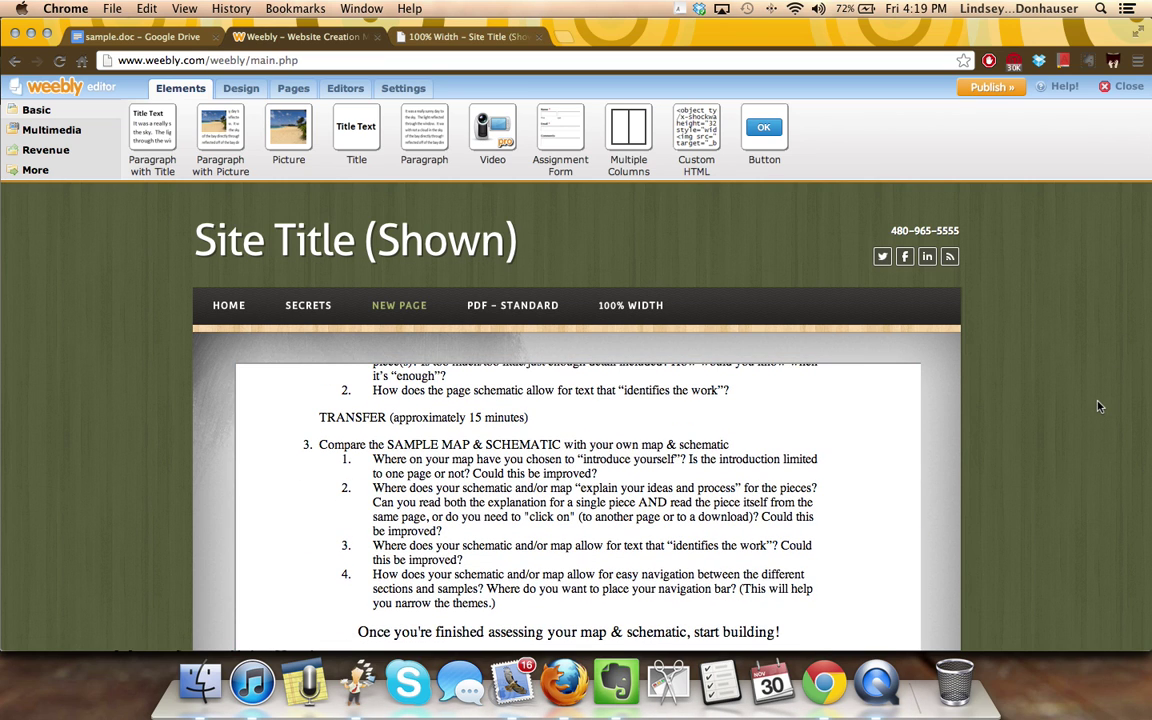
{"action": "scroll", "coordinate": [1098, 406], "scroll_direction": "down", "scroll_amount": 5}
{"action": "scroll", "coordinate": [1098, 406], "scroll_direction": "up", "scroll_amount": 4}
{"action": "scroll", "coordinate": [1098, 406], "scroll_direction": "down", "scroll_amount": 3}
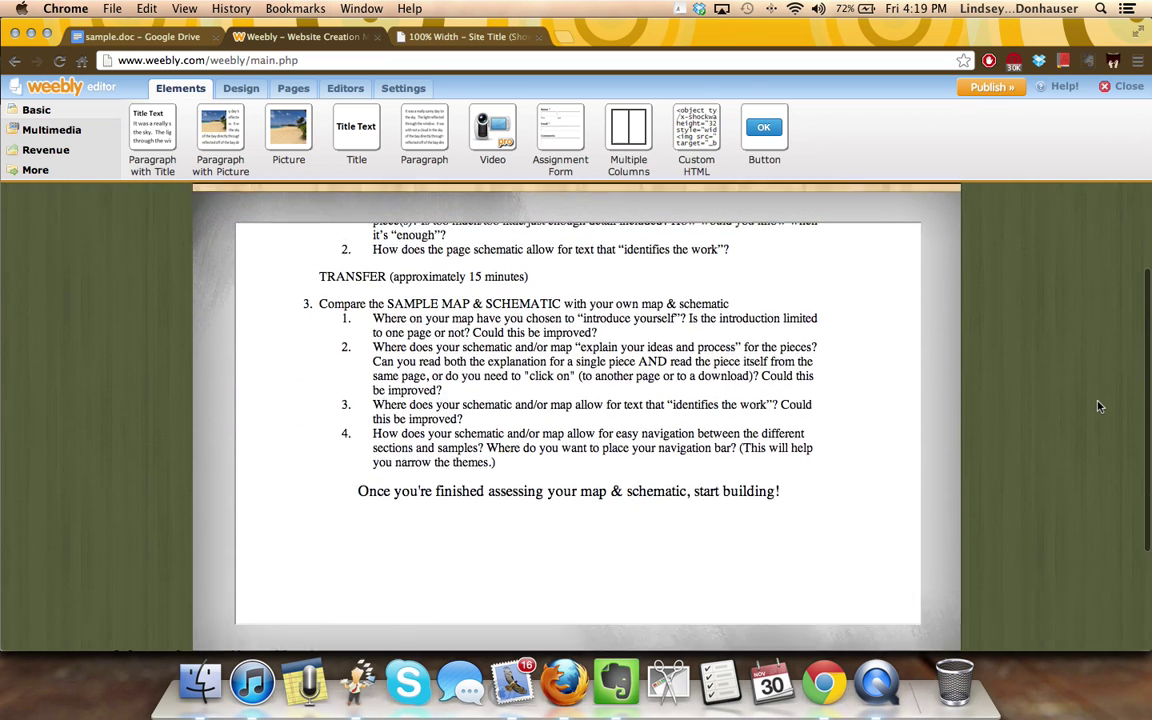
{"action": "scroll", "coordinate": [1098, 406], "scroll_direction": "down", "scroll_amount": 2}
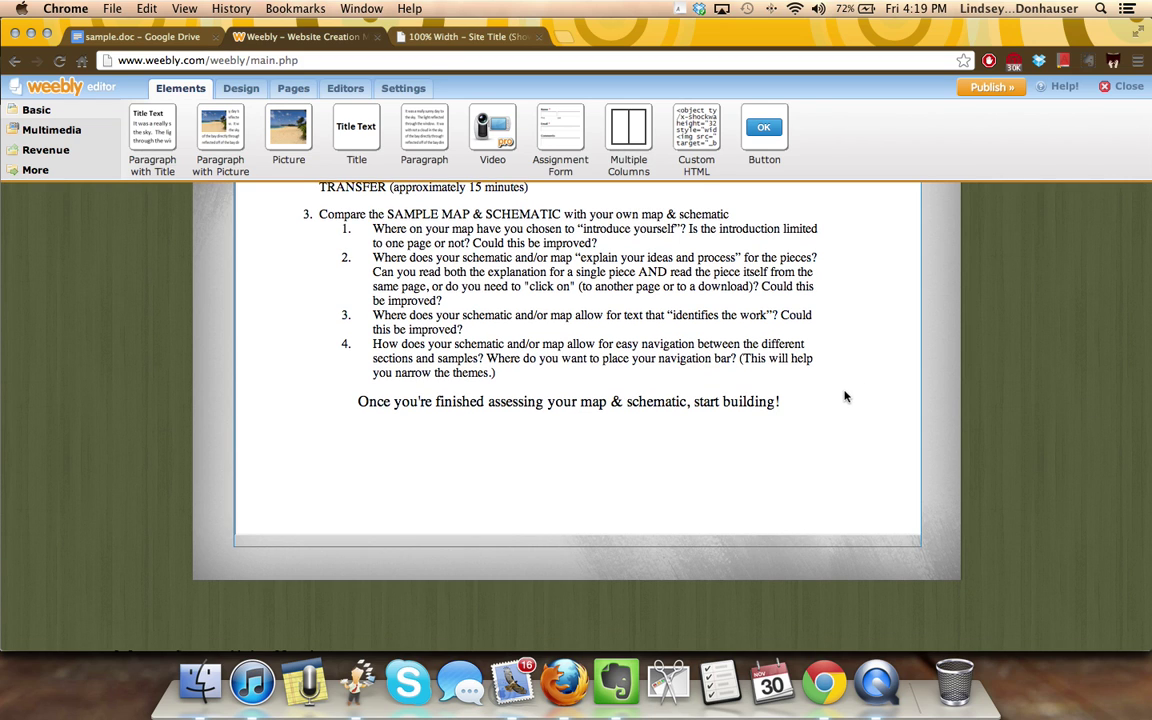
{"action": "scroll", "coordinate": [845, 397], "scroll_direction": "up", "scroll_amount": 10}
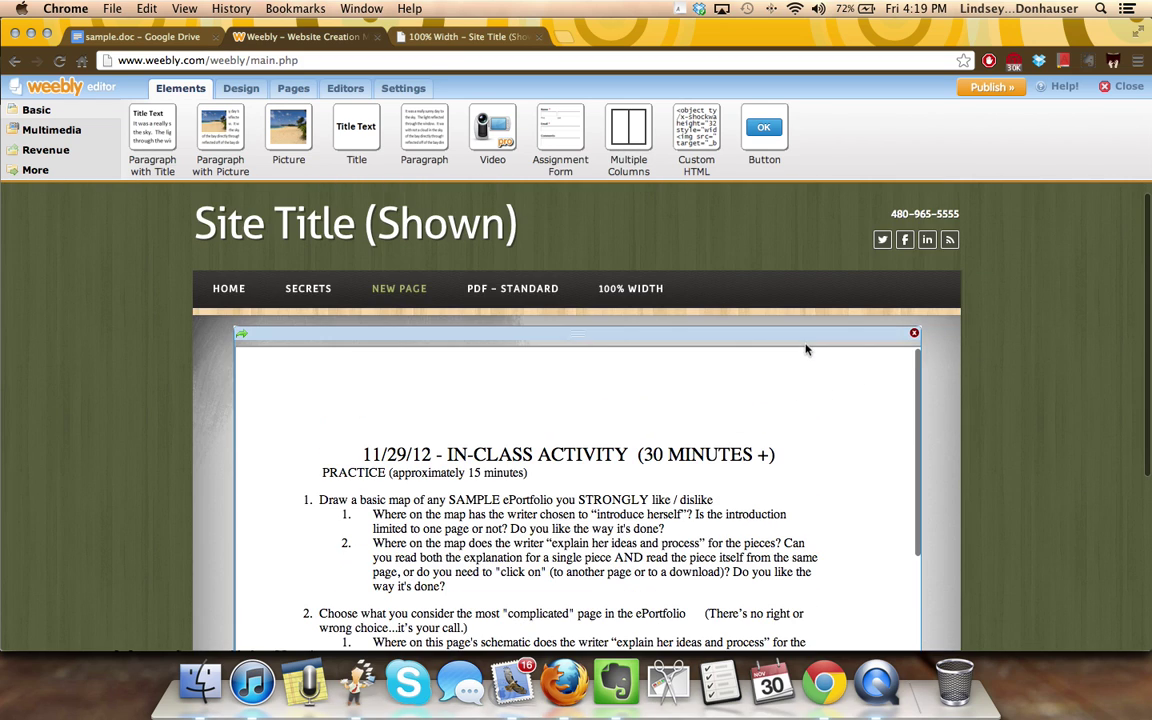
{"action": "left_click", "coordinate": [801, 352]}
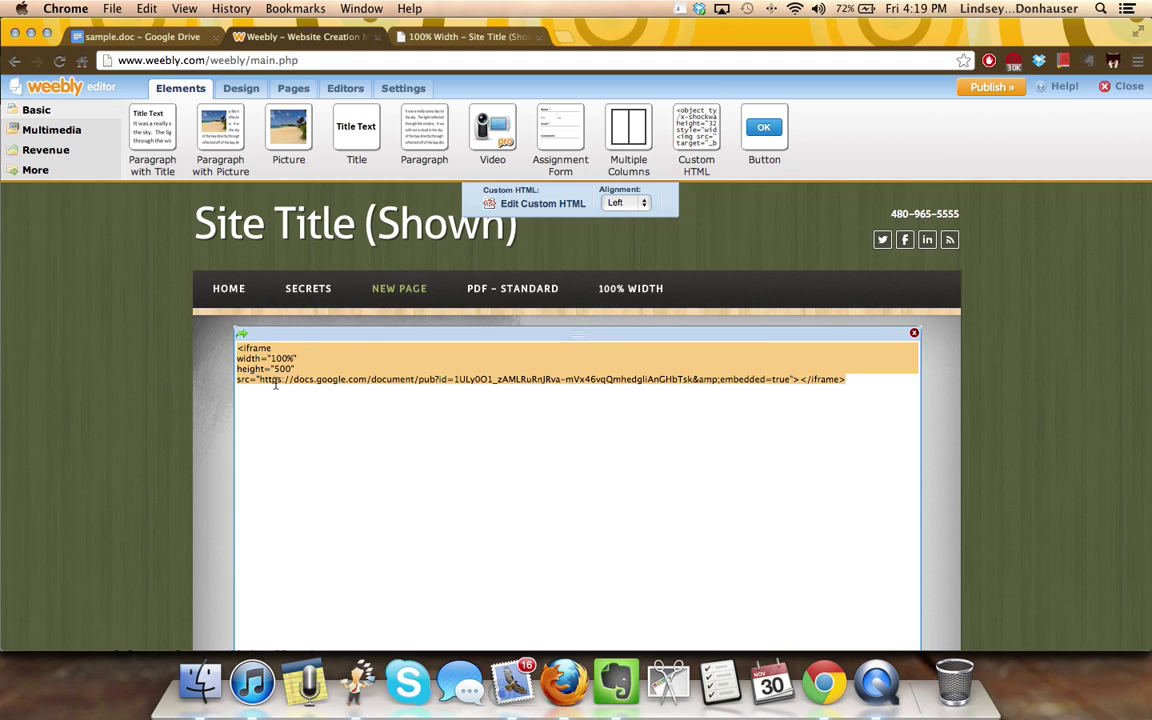
{"action": "left_click", "coordinate": [293, 368]}
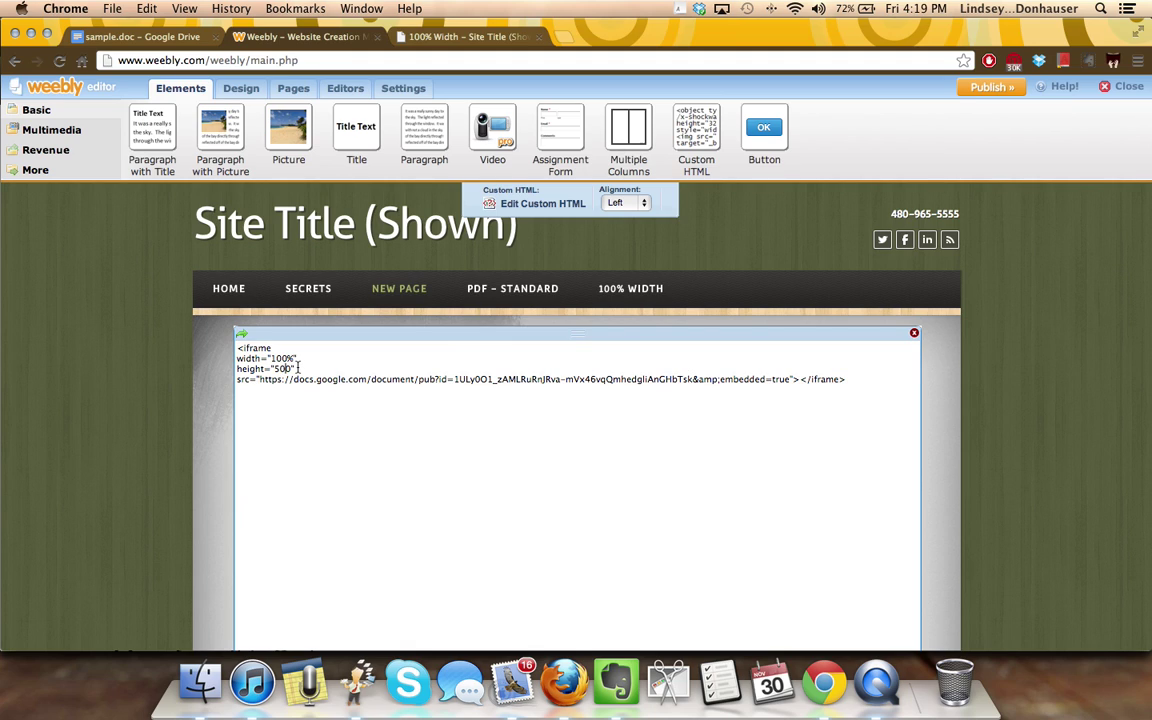
{"action": "key", "text": "BackSpace"}
{"action": "key", "text": "BackSpace"}
{"action": "key", "text": "BackSpace"}
{"action": "type", "text": "200"}
{"action": "left_click", "coordinate": [953, 362]}
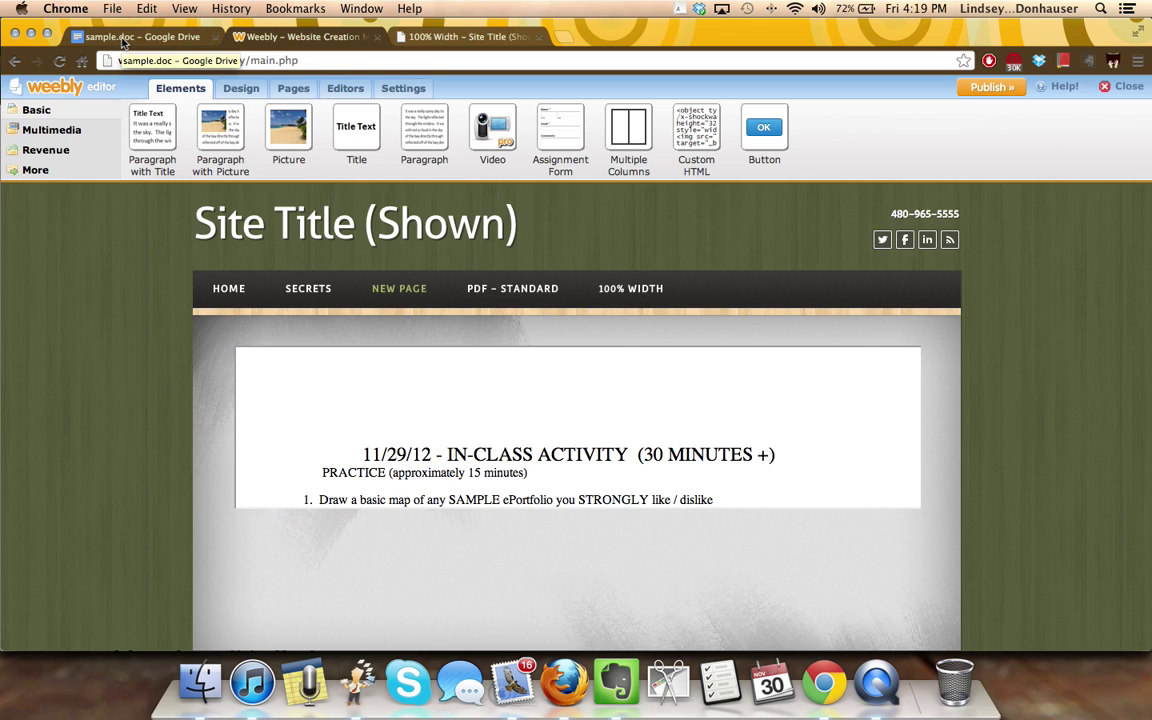
Delete the Custom HTML element with the embedded sample document from New Page.
{"action": "left_click", "coordinate": [540, 340]}
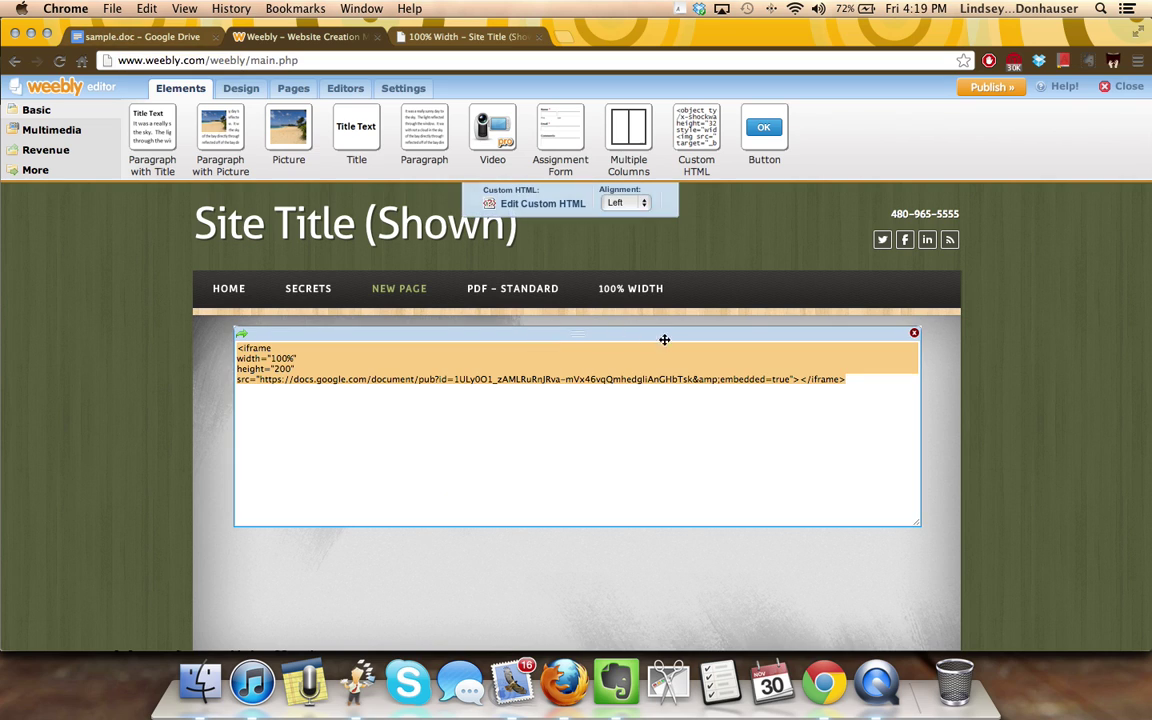
{"action": "left_click", "coordinate": [915, 335]}
{"action": "left_click", "coordinate": [552, 410]}
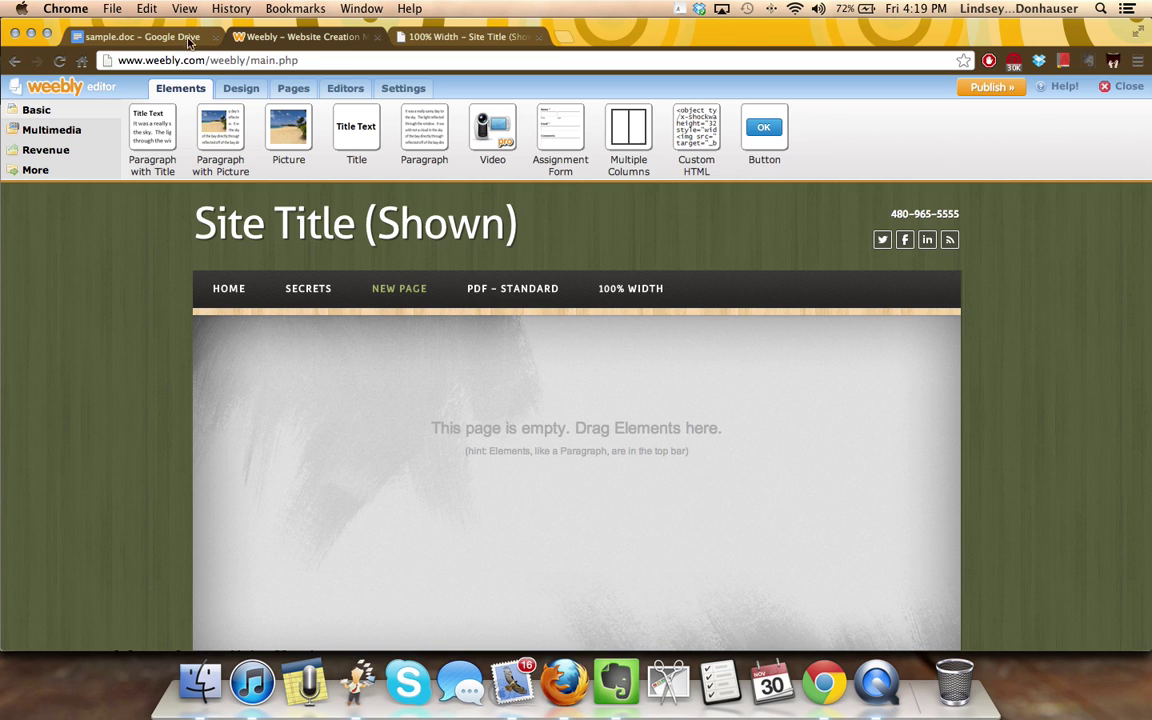
Switch to Google Drive, leave sample.doc and its publishing dialog, and open the CV PDF from the ePortfolio PDFs folder.
{"action": "left_click", "coordinate": [145, 36]}
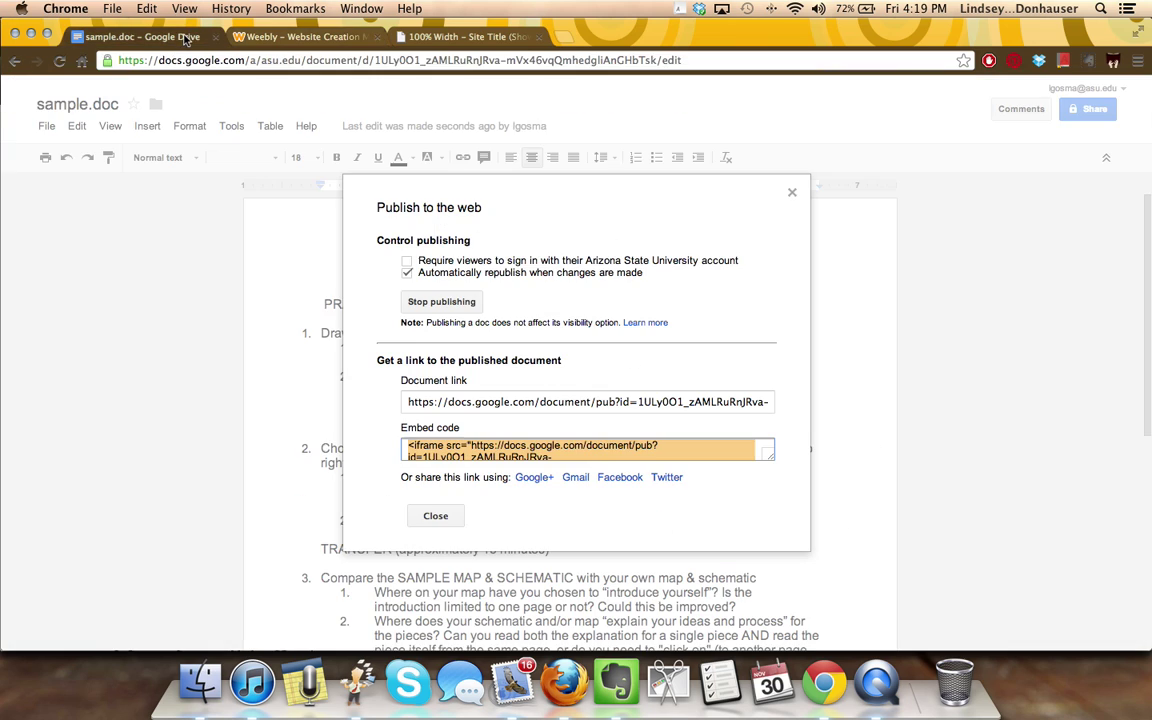
{"action": "left_click", "coordinate": [435, 515]}
{"action": "left_click", "coordinate": [20, 107]}
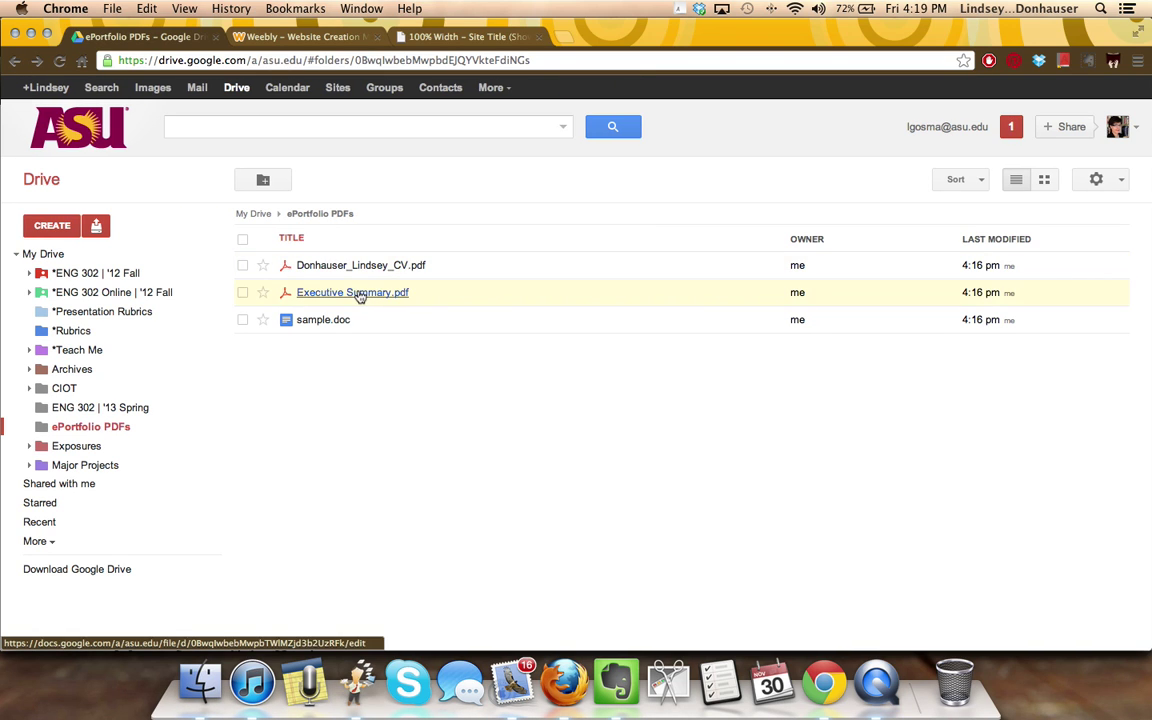
{"action": "left_click", "coordinate": [313, 268]}
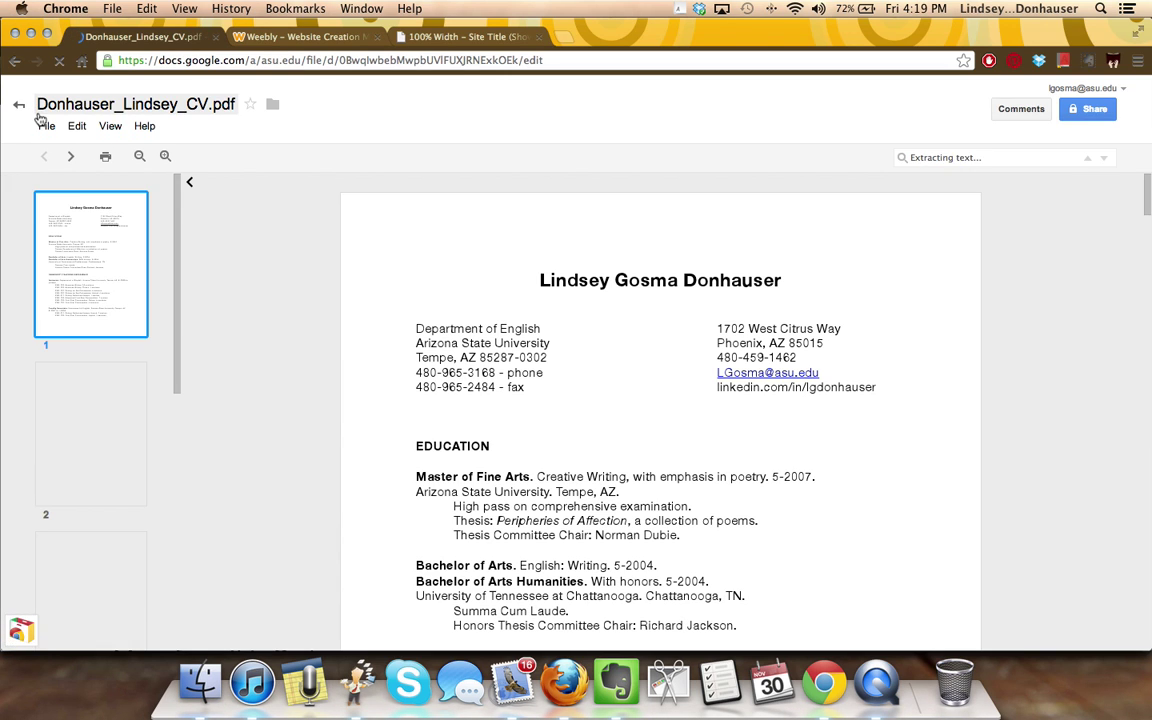
Bring up the HTML code for embedding the CV PDF in a website and copy it.
{"action": "left_click", "coordinate": [46, 126]}
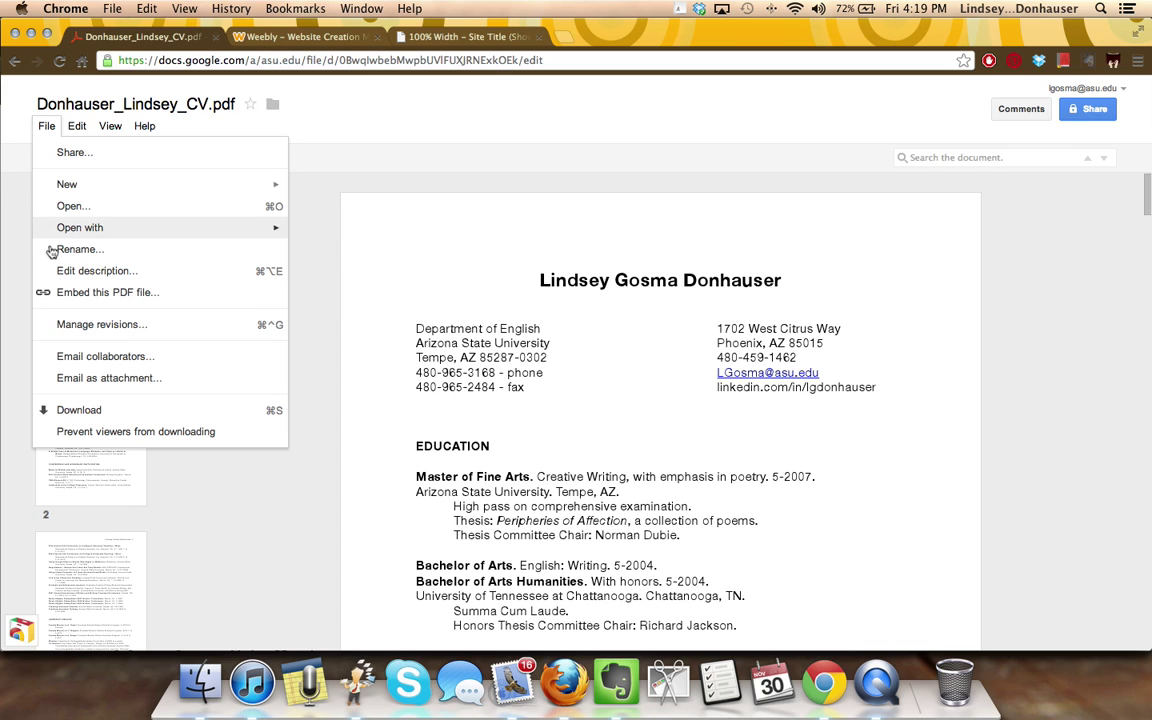
{"action": "left_click", "coordinate": [50, 293]}
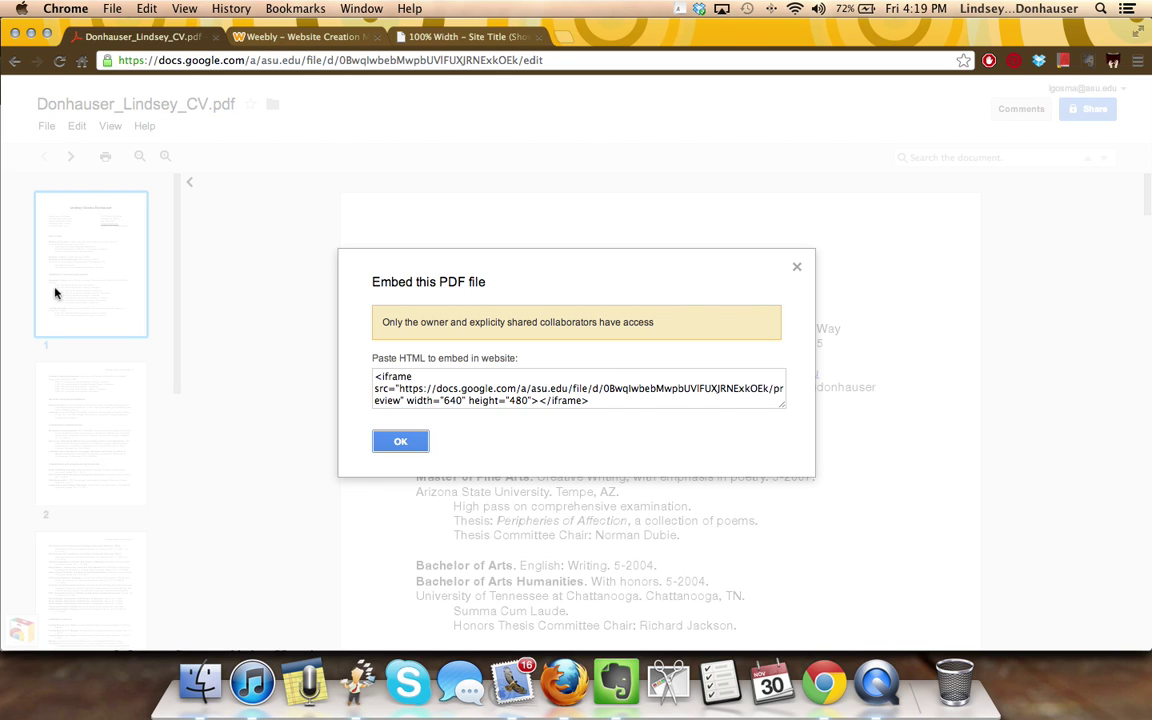
{"action": "left_click", "coordinate": [603, 404]}
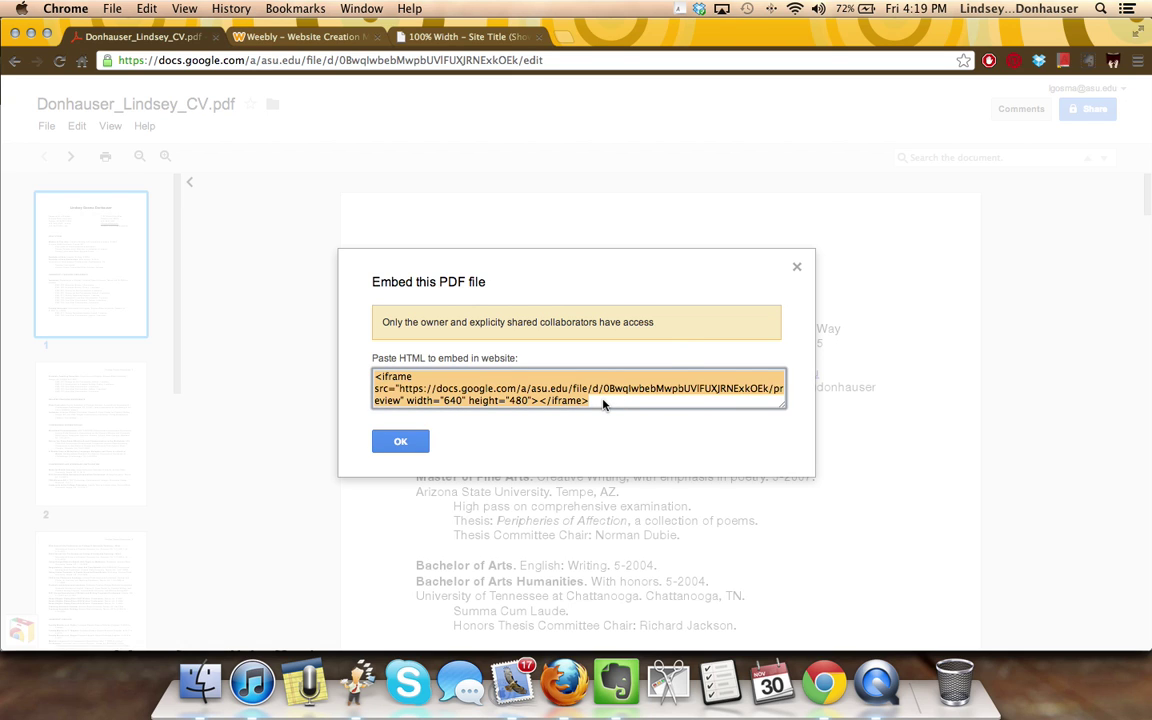
{"action": "right_click", "coordinate": [603, 404]}
{"action": "left_click", "coordinate": [652, 312]}
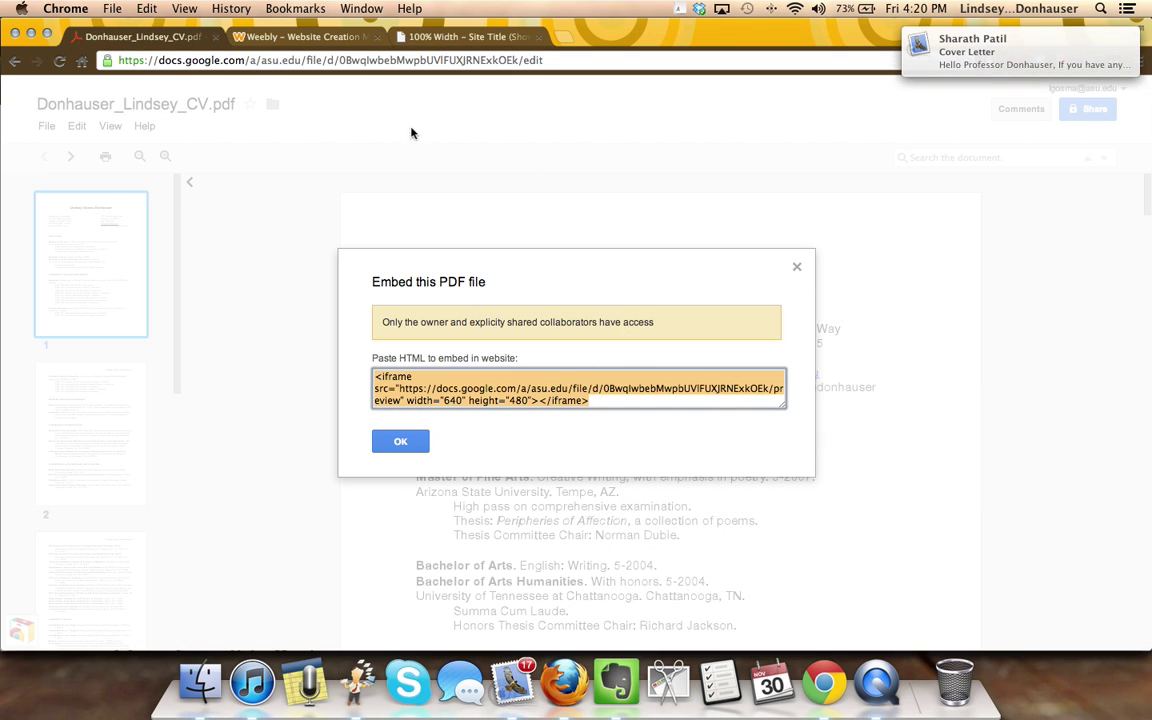
Switch to the Weebly editor, add a Custom HTML element to the empty New Page and paste the PDF's embed code into it.
{"action": "left_click", "coordinate": [295, 37]}
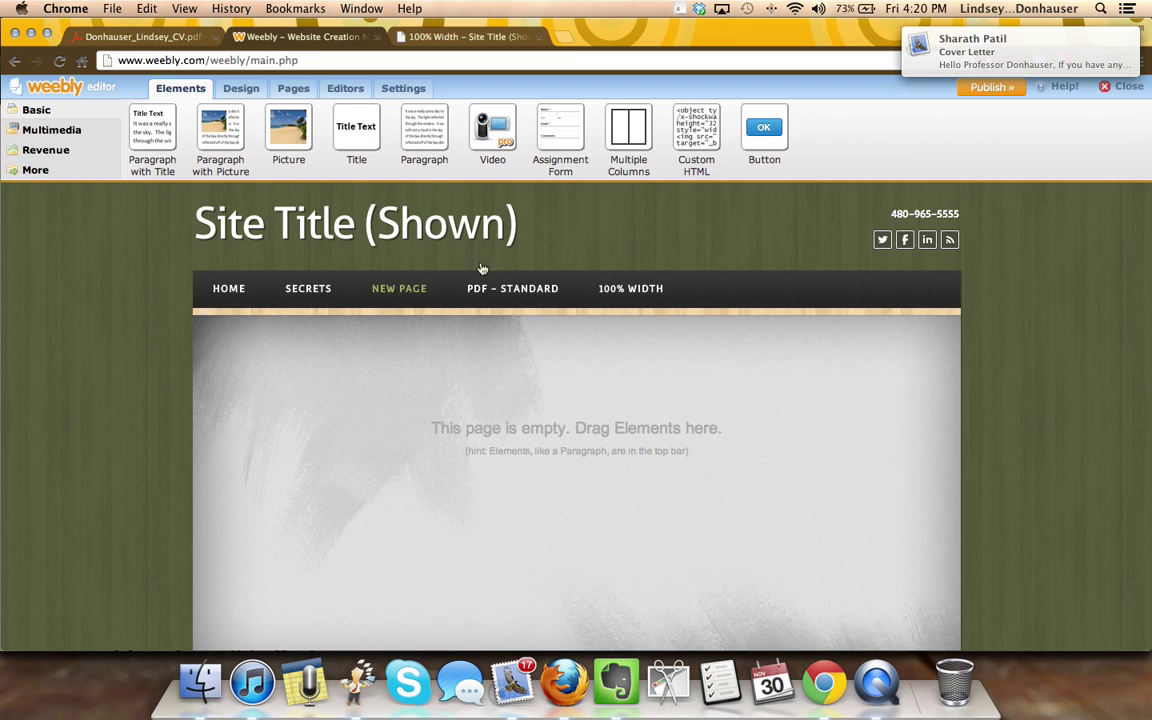
{"action": "left_click_drag", "start_coordinate": [697, 165], "coordinate": [704, 402]}
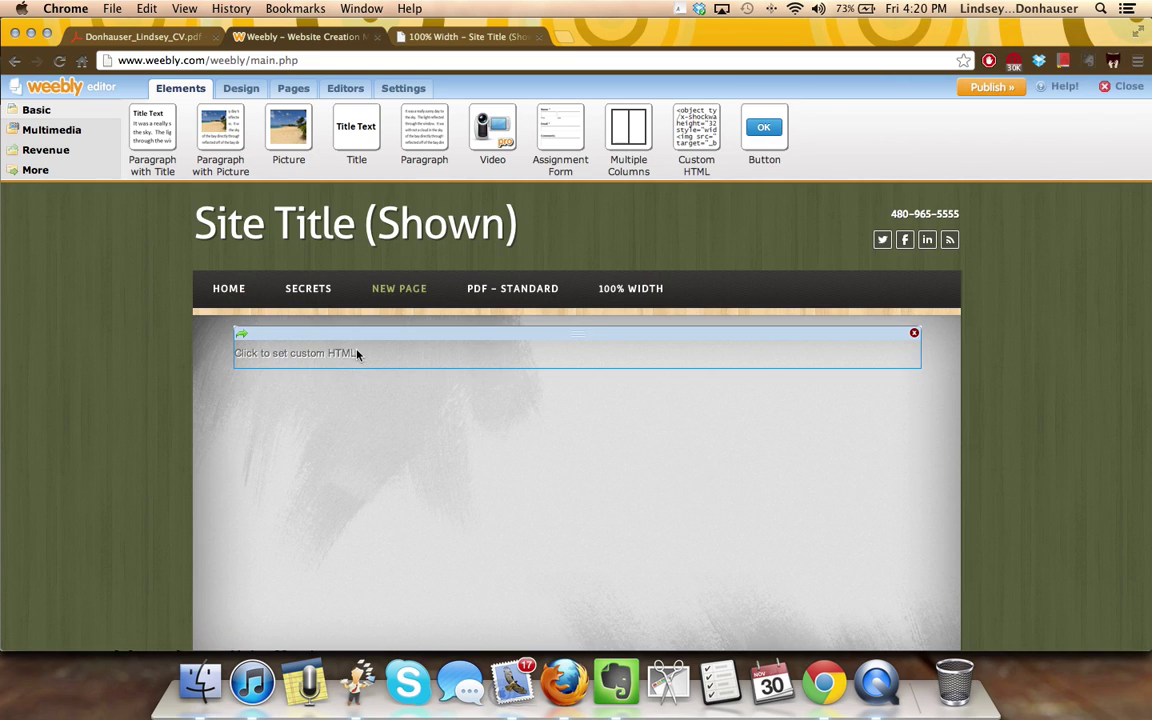
{"action": "right_click", "coordinate": [356, 353]}
{"action": "left_click", "coordinate": [334, 352]}
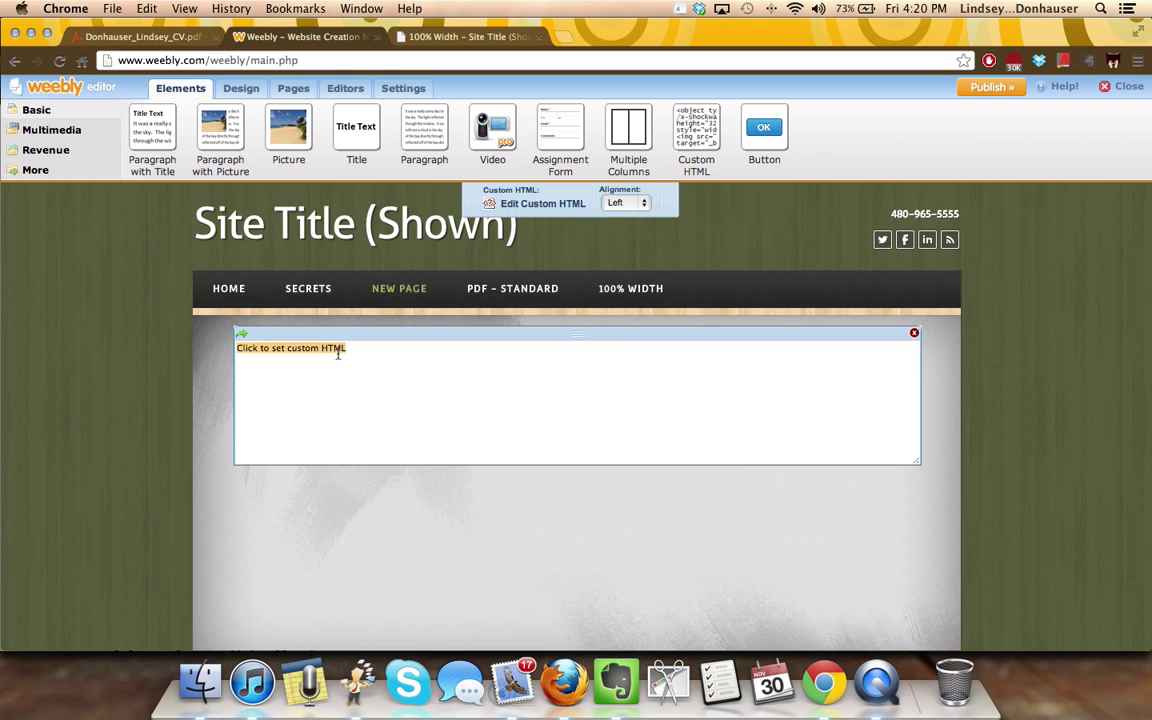
{"action": "right_click", "coordinate": [338, 353]}
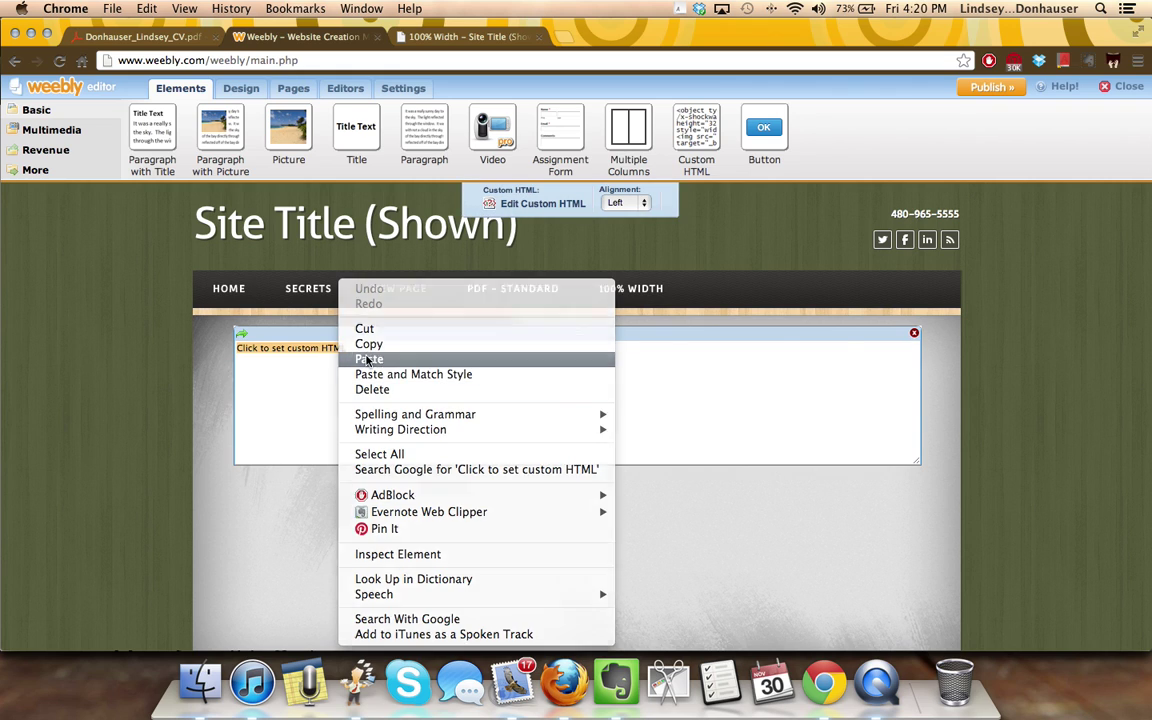
{"action": "left_click", "coordinate": [369, 359]}
{"action": "left_click", "coordinate": [968, 380]}
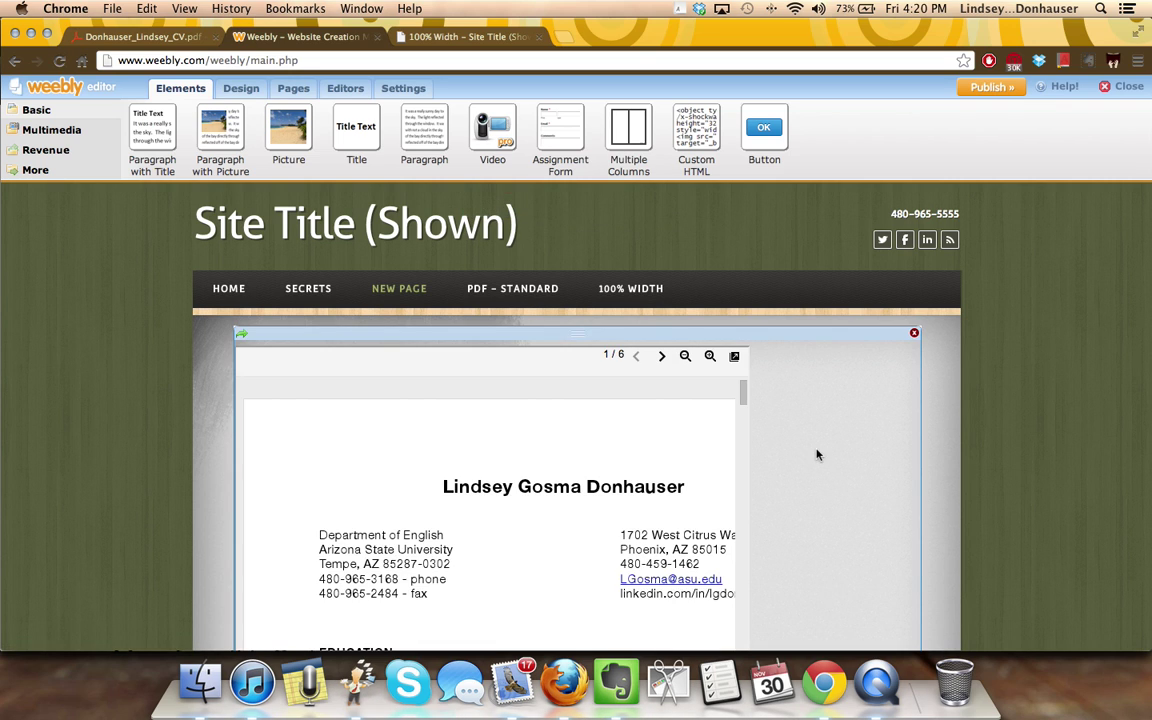
Set the alignment of the Custom HTML element holding the embedded PDF to Center.
{"action": "scroll", "coordinate": [787, 514], "scroll_direction": "down", "scroll_amount": 3}
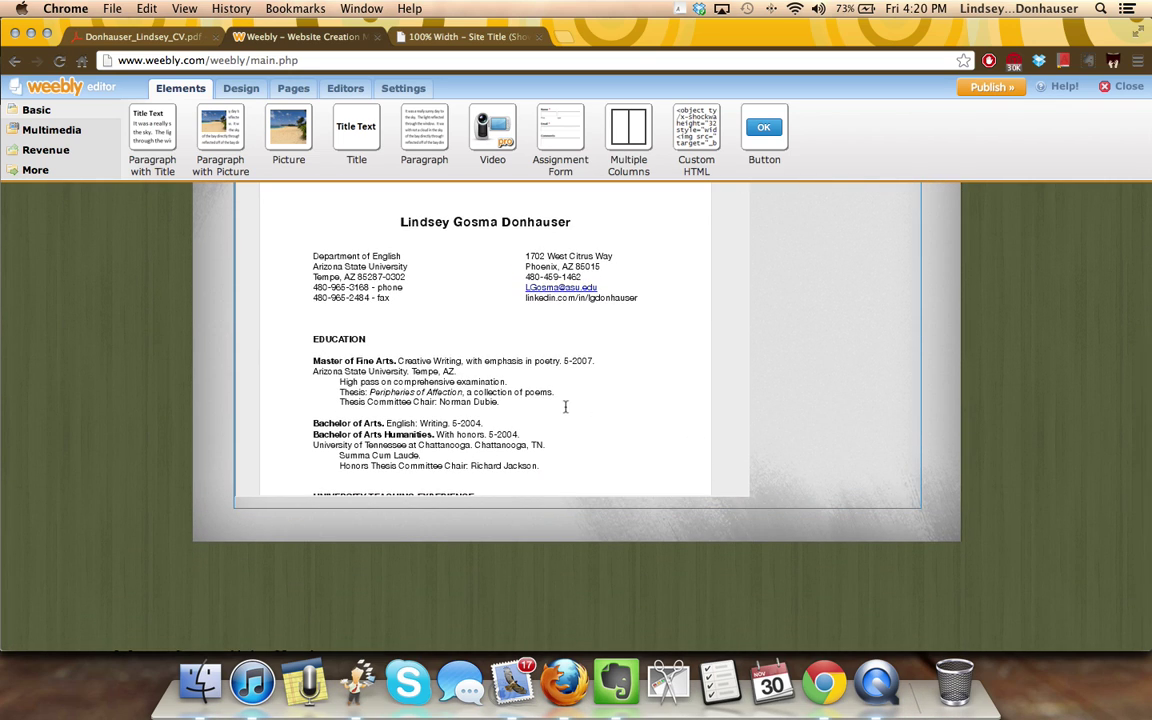
{"action": "scroll", "coordinate": [565, 408], "scroll_direction": "up", "scroll_amount": 3}
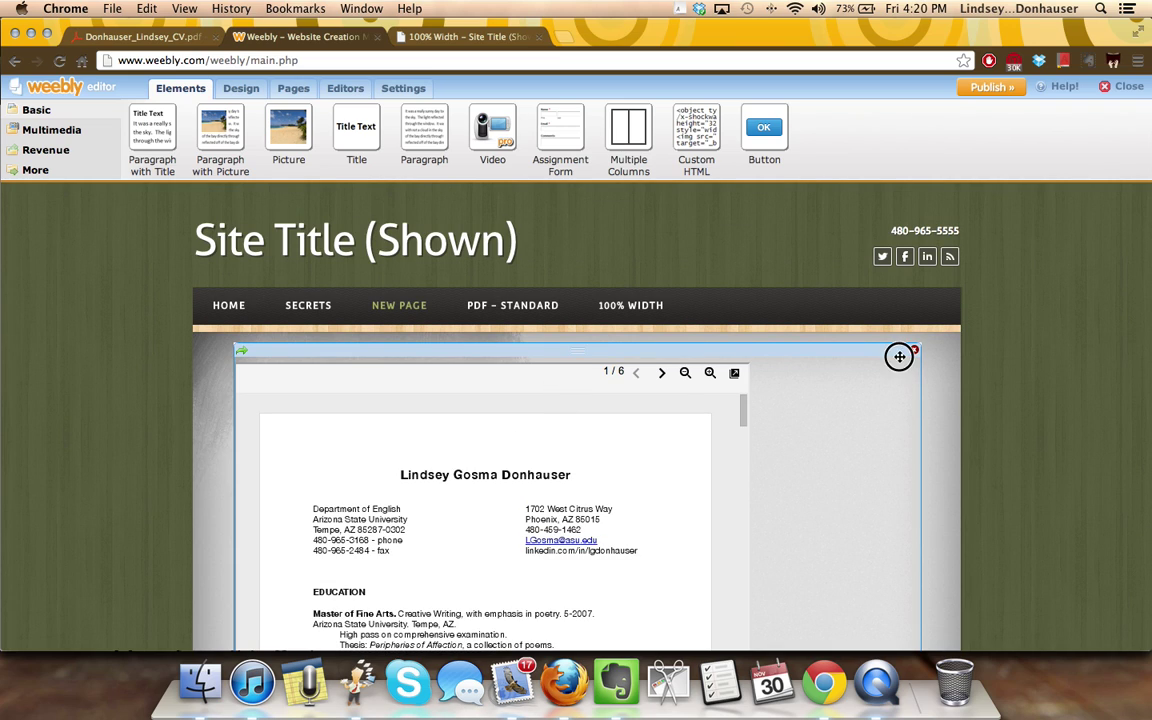
{"action": "left_click", "coordinate": [797, 391]}
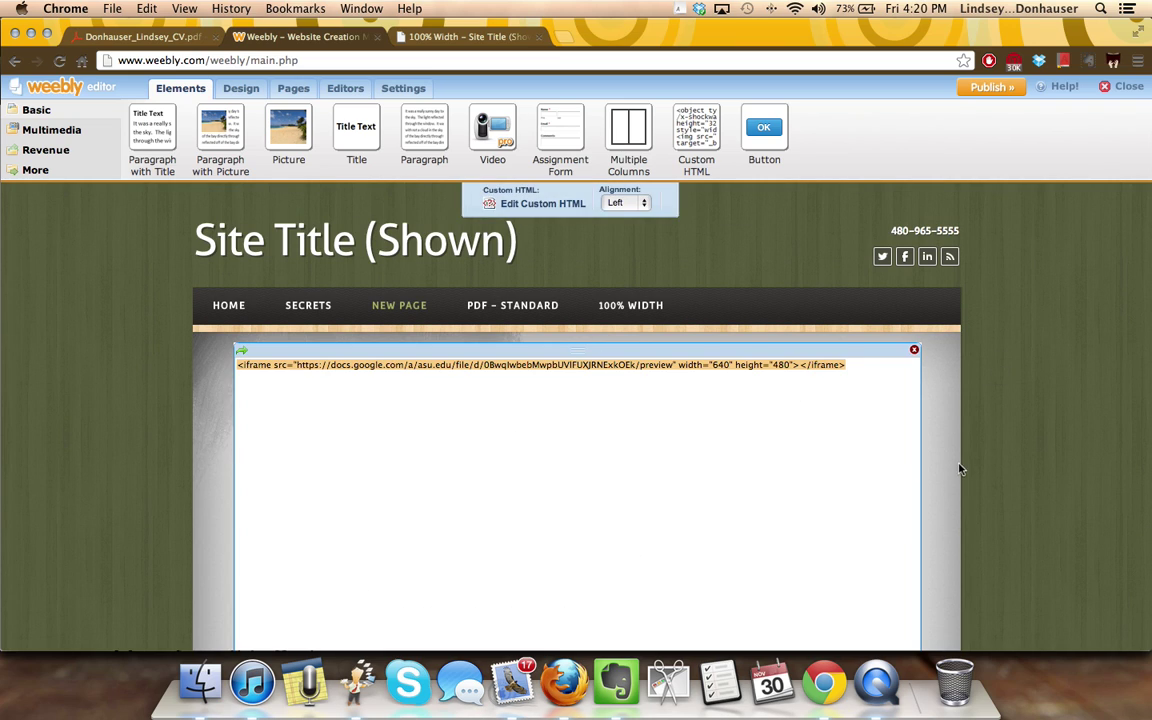
{"action": "left_click", "coordinate": [625, 203]}
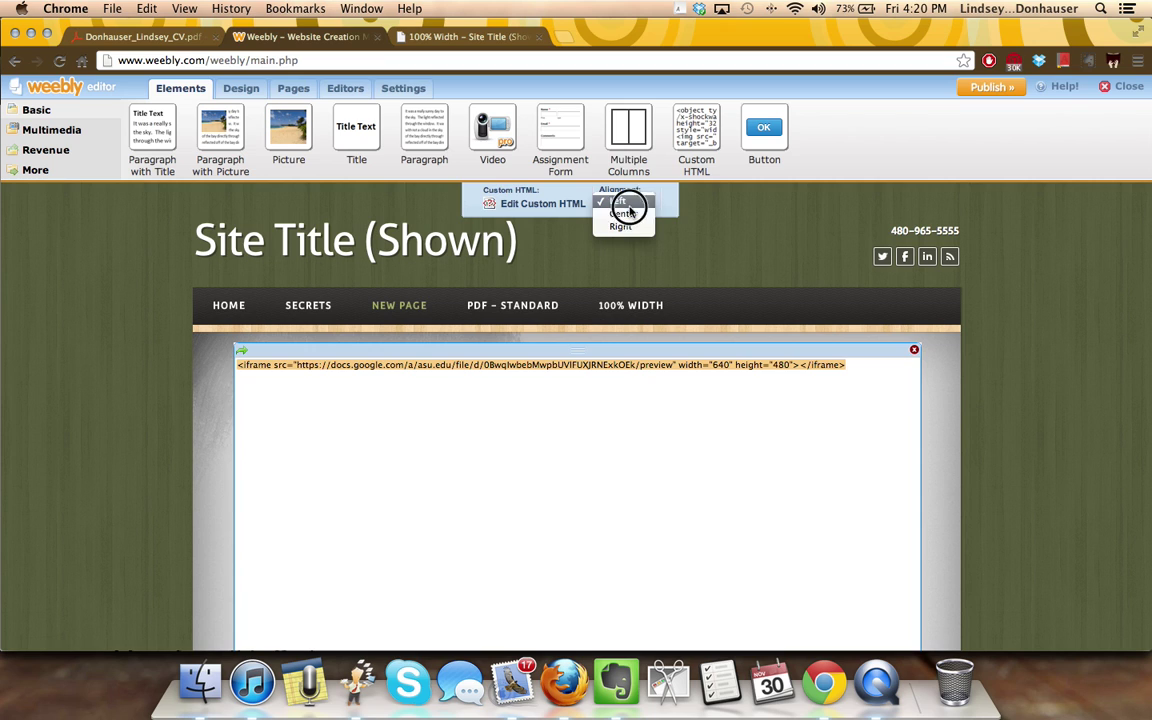
{"action": "left_click", "coordinate": [630, 221]}
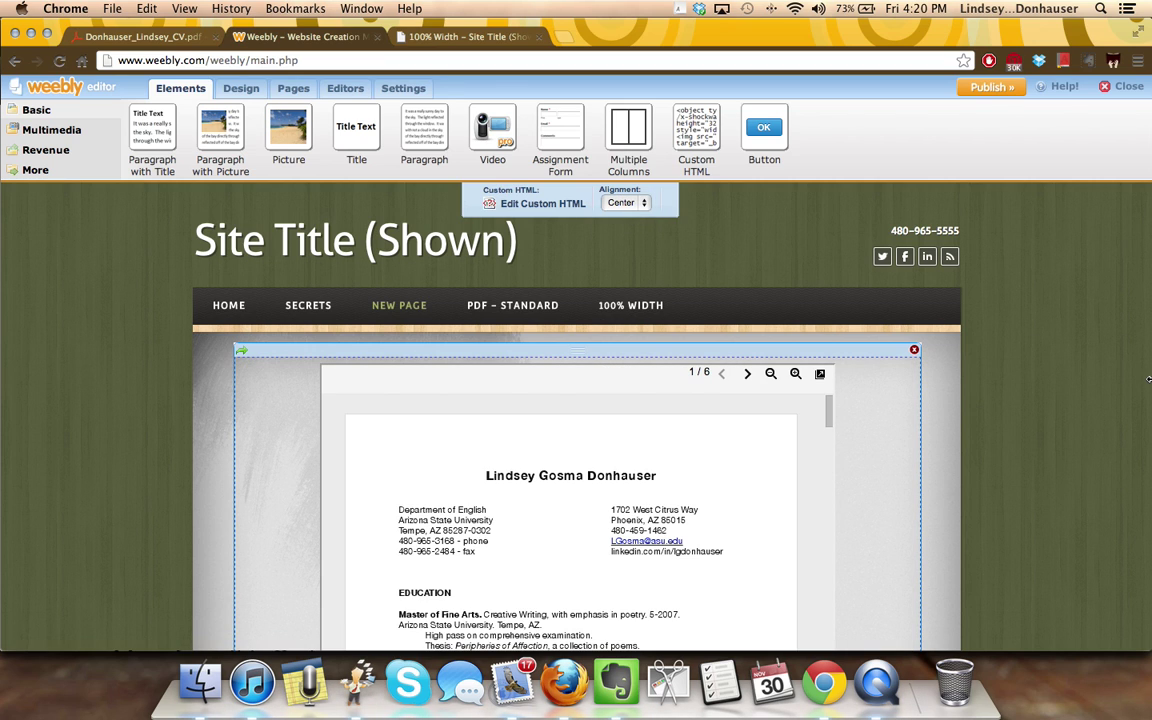
{"action": "left_click", "coordinate": [955, 391]}
Add width="100%" and a height attribute on separate lines before src in the PDF's iframe code, and check the embedded result.
{"action": "scroll", "coordinate": [851, 496], "scroll_direction": "down", "scroll_amount": 5}
{"action": "scroll", "coordinate": [851, 496], "scroll_direction": "up", "scroll_amount": 5}
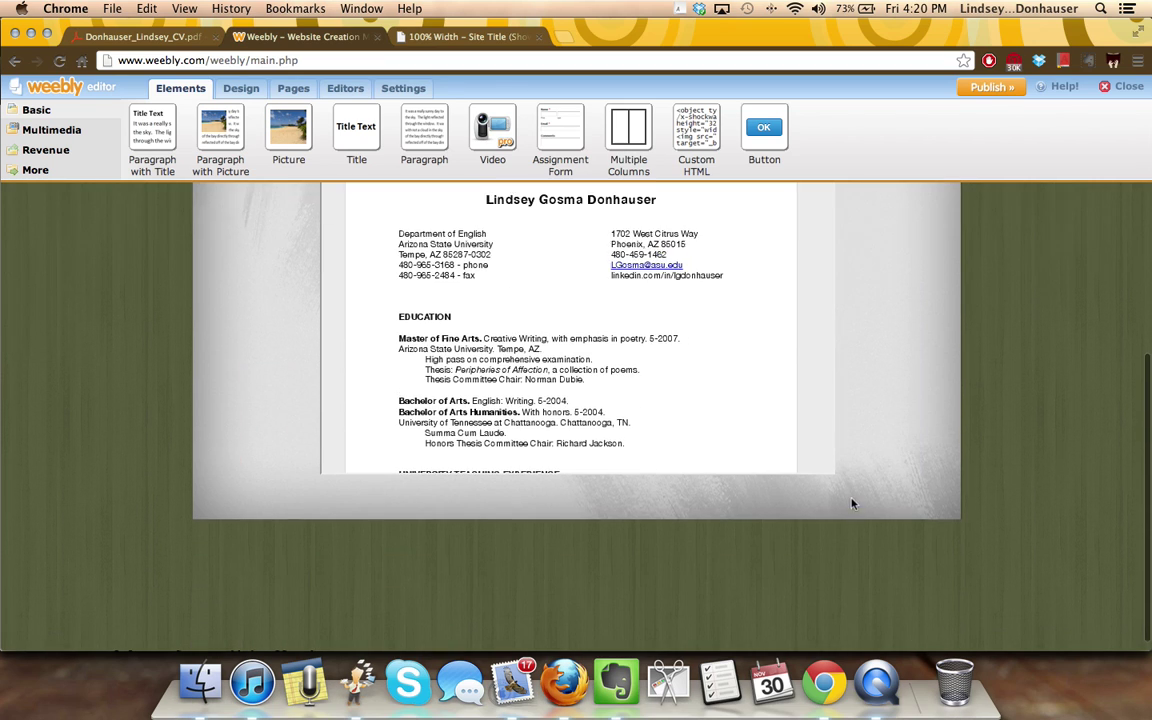
{"action": "left_click", "coordinate": [851, 375]}
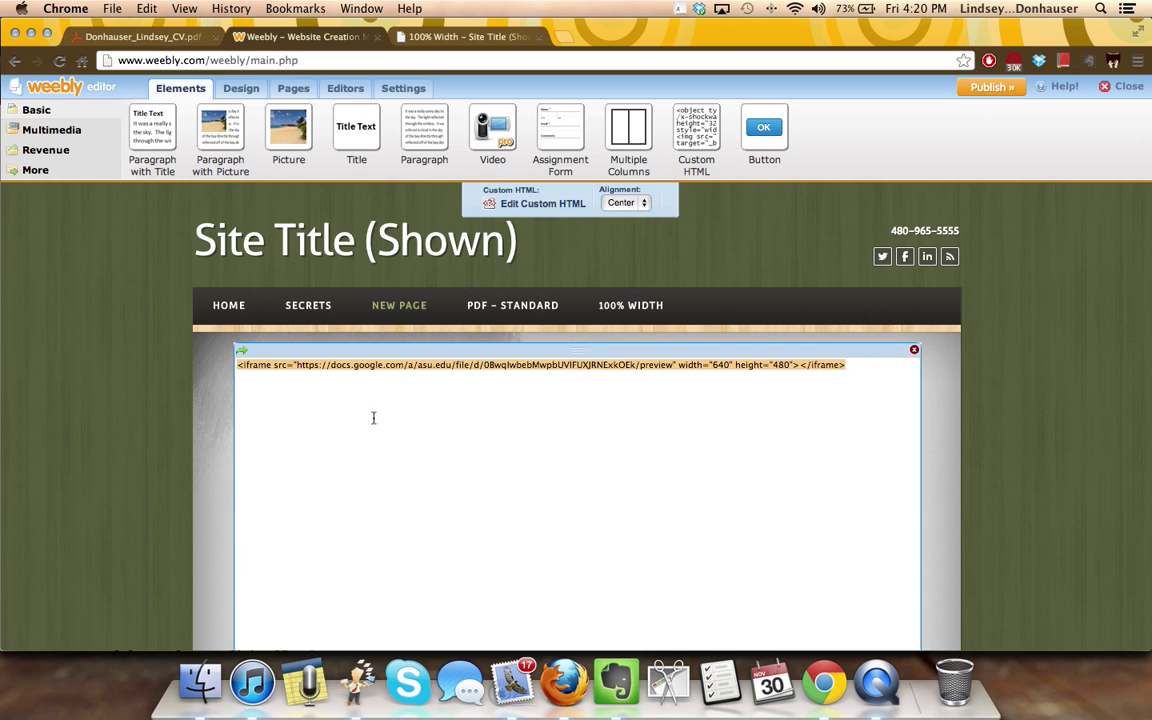
{"action": "left_click", "coordinate": [272, 365]}
{"action": "key", "text": "Return"}
{"action": "key", "text": "Return"}
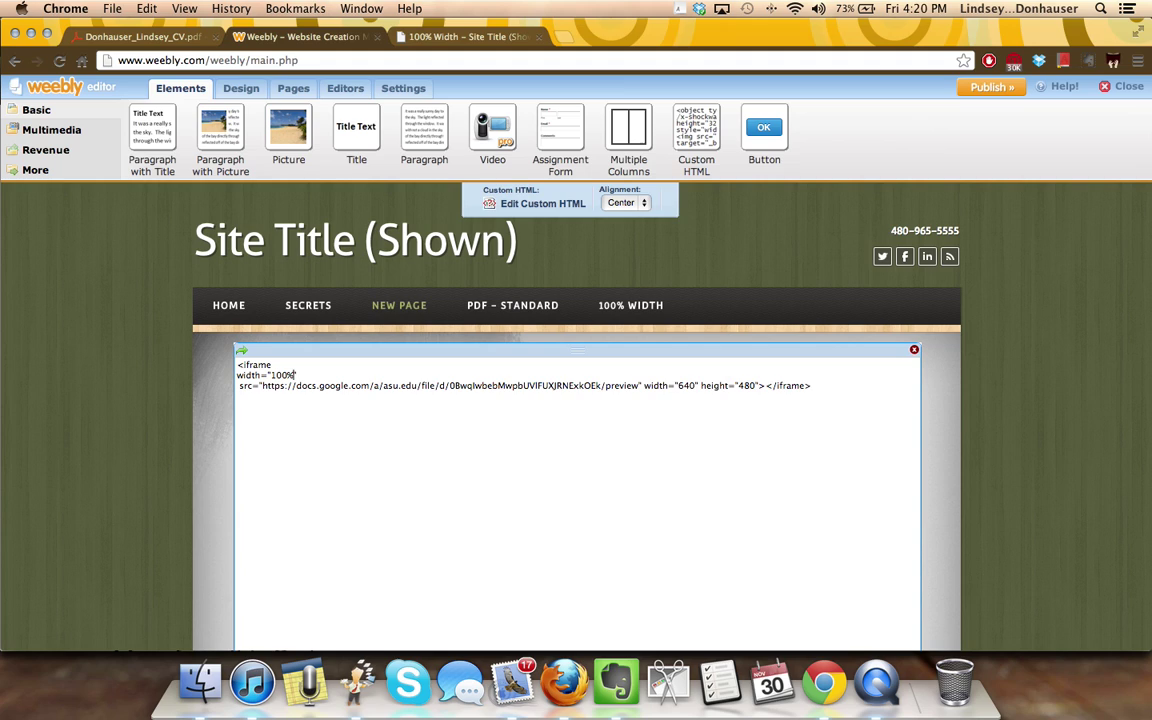
{"action": "type", "text": "\""}
{"action": "key", "text": "Return"}
{"action": "type", "text": "height"}
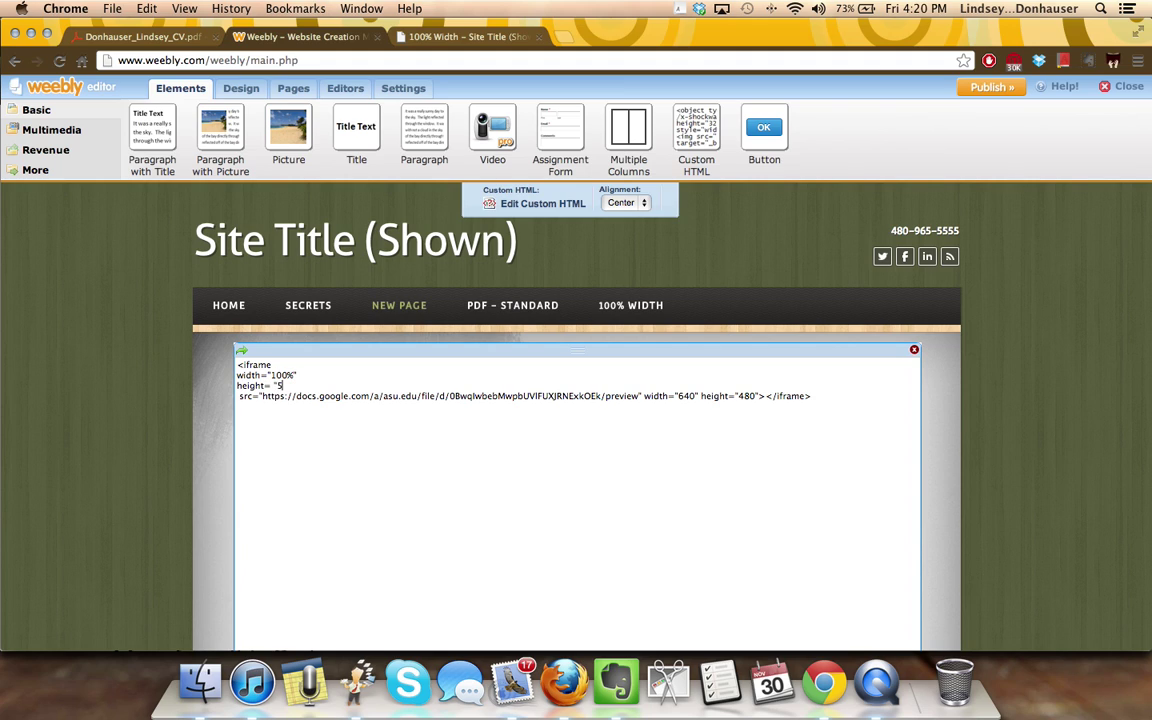
{"action": "left_click", "coordinate": [940, 421]}
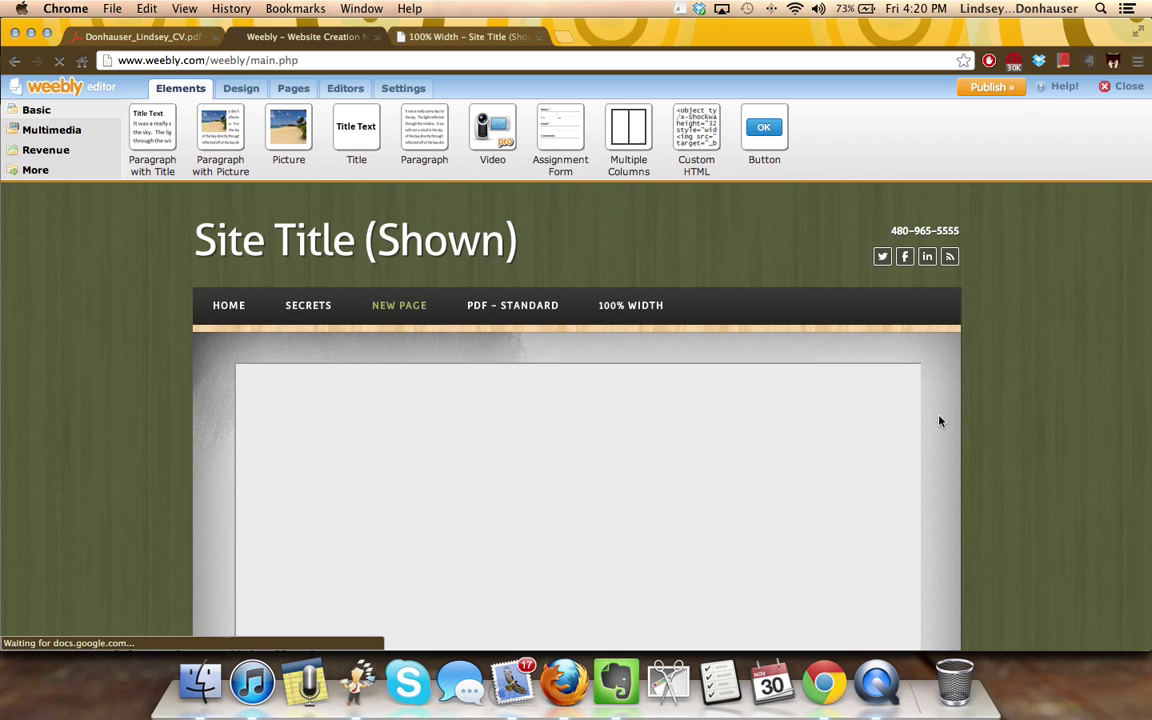
{"action": "scroll", "coordinate": [940, 421], "scroll_direction": "down", "scroll_amount": 2}
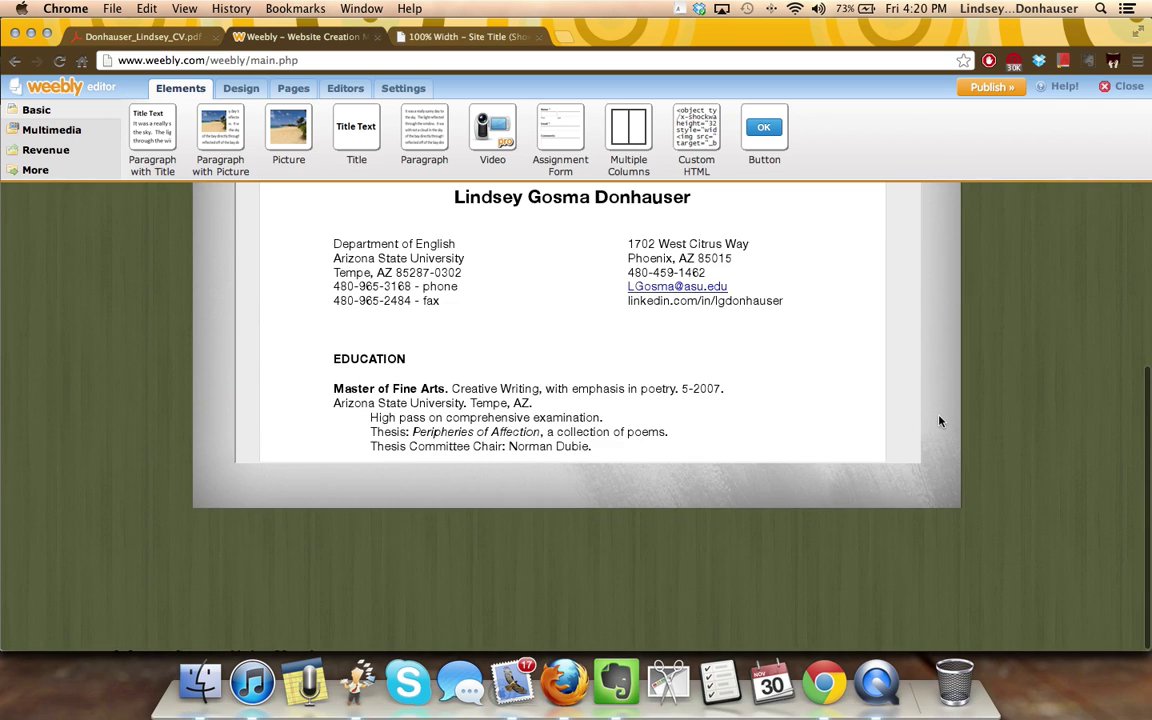